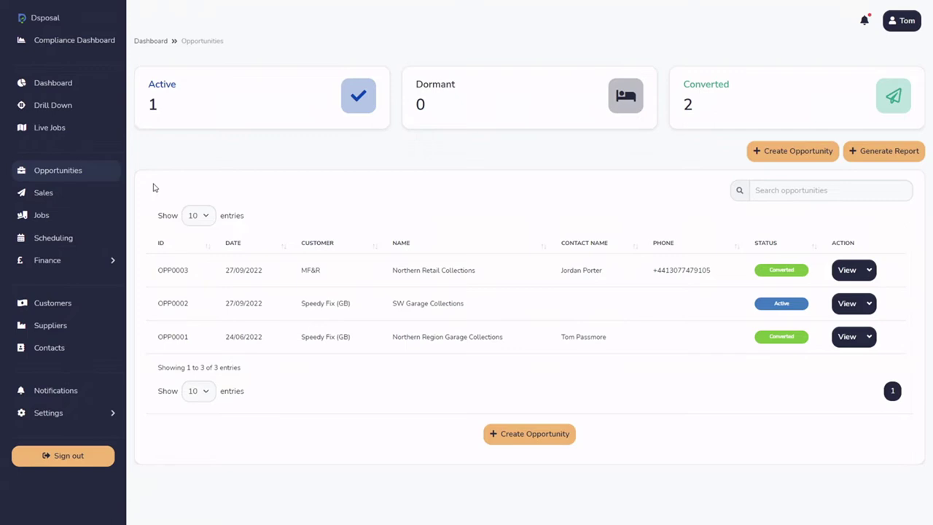
# View the entries-per-page options of the opportunities list.
pyautogui.click(120, 178)
pyautogui.click(203, 221)
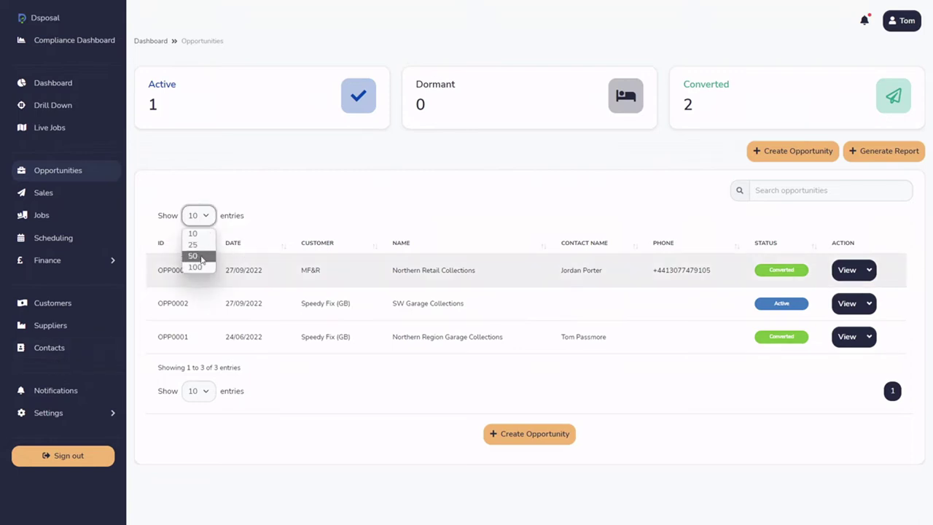
pyautogui.click(350, 199)
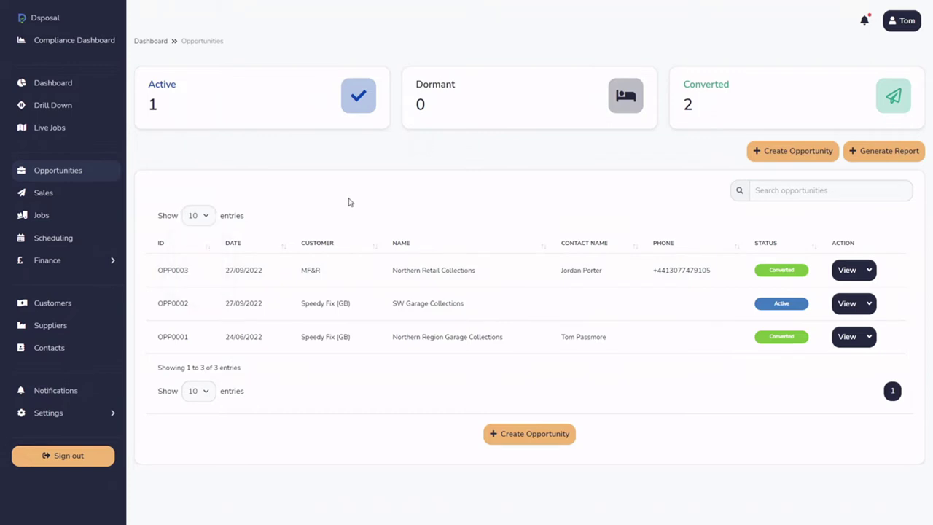
# Sort the opportunities list by ID, finishing with a sort by date, newest first.
pyautogui.click(166, 247)
pyautogui.click(170, 250)
pyautogui.click(235, 248)
pyautogui.click(235, 248)
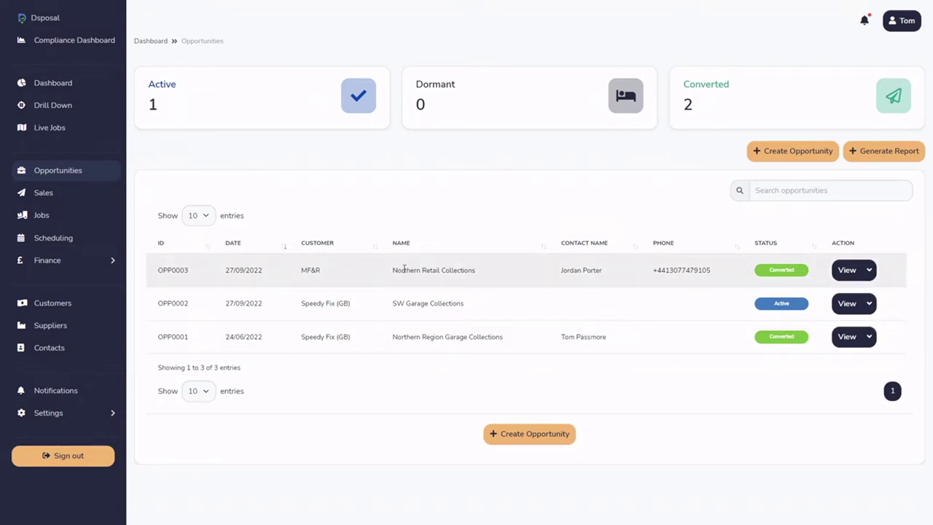
# Check which row actions are offered for the converted opportunity OPP0003 and the active opportunity OPP0002.
pyautogui.click(869, 271)
pyautogui.click(865, 386)
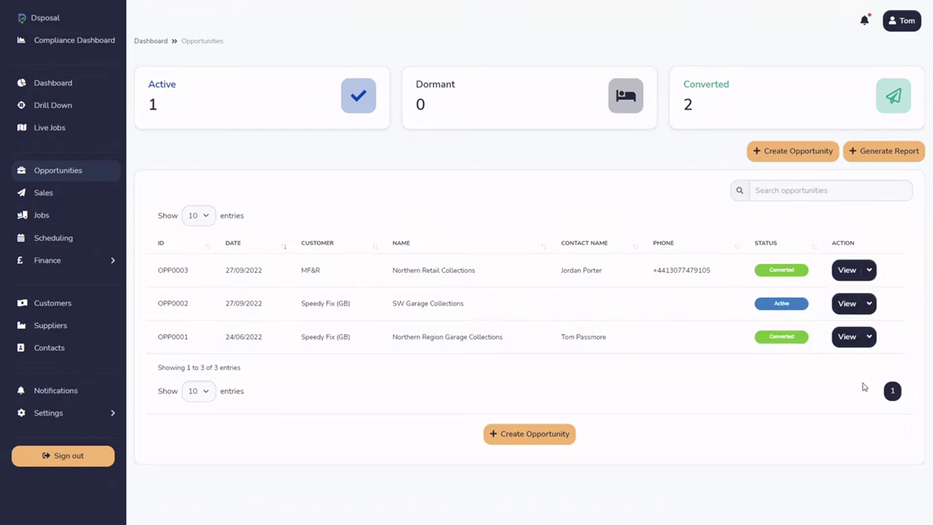
pyautogui.click(872, 308)
pyautogui.click(819, 396)
pyautogui.click(869, 271)
pyautogui.click(869, 270)
pyautogui.click(869, 269)
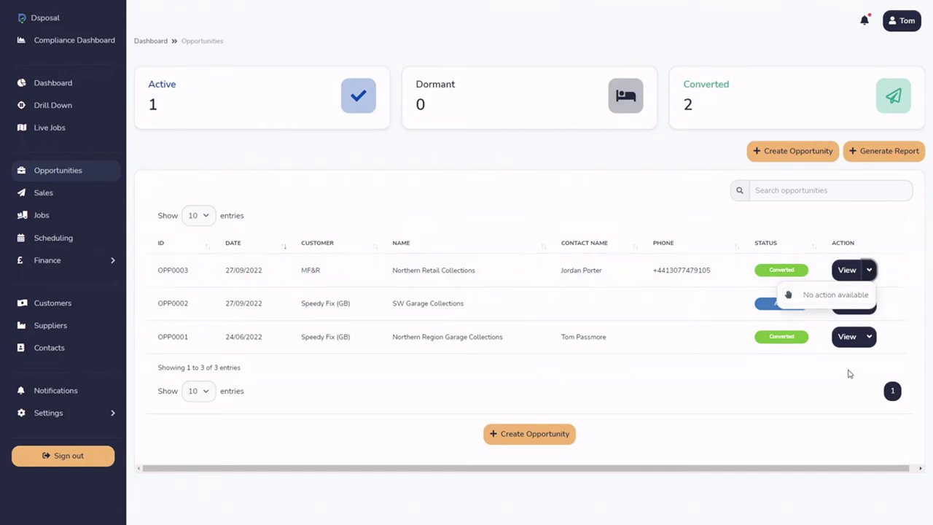
pyautogui.click(838, 283)
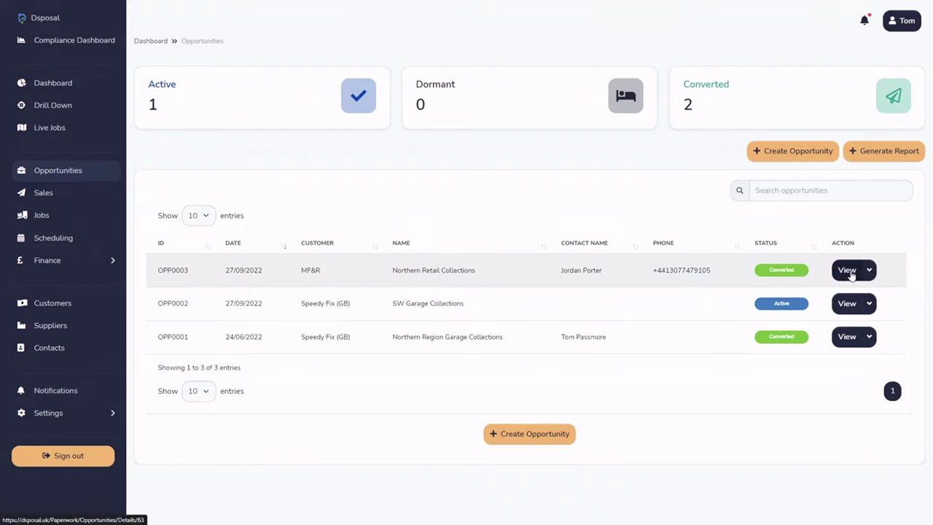
pyautogui.click(870, 305)
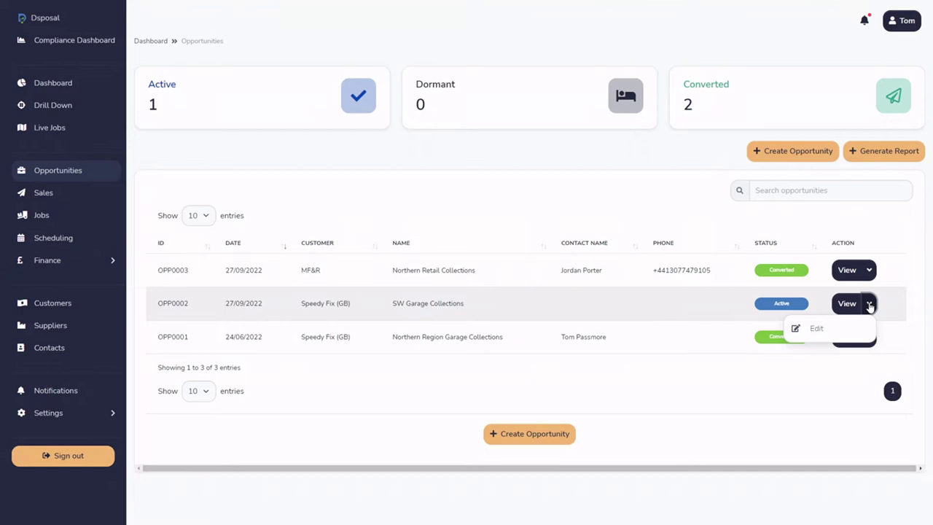
pyautogui.click(793, 406)
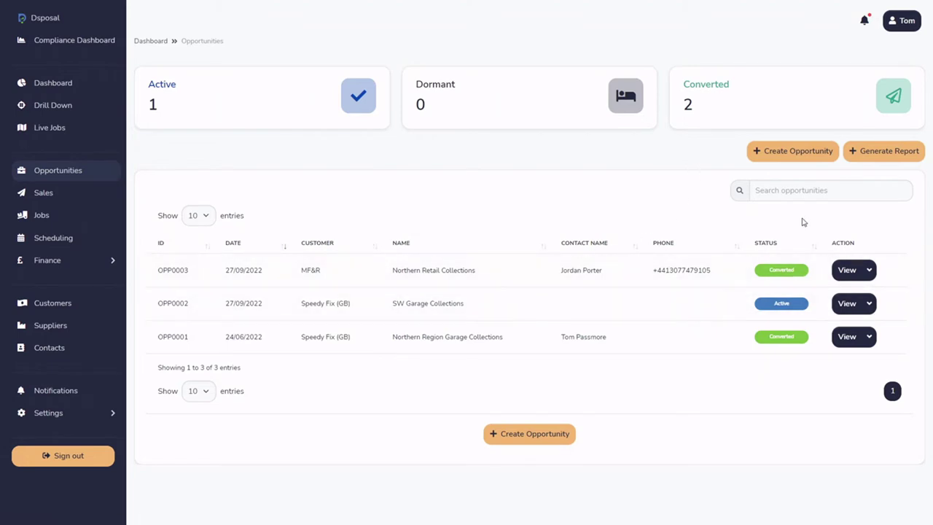
# Start a new opportunity and name it "London Retails Collection".
pyautogui.click(808, 161)
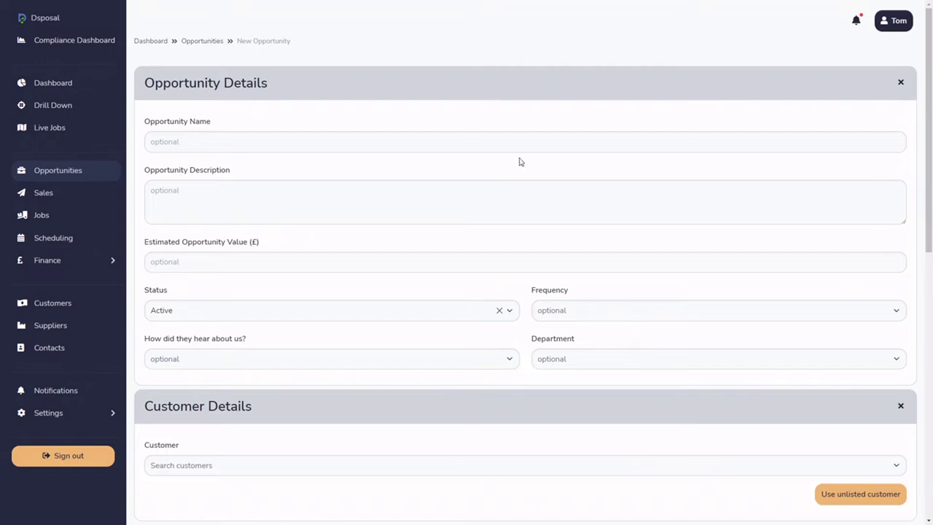
pyautogui.click(447, 147)
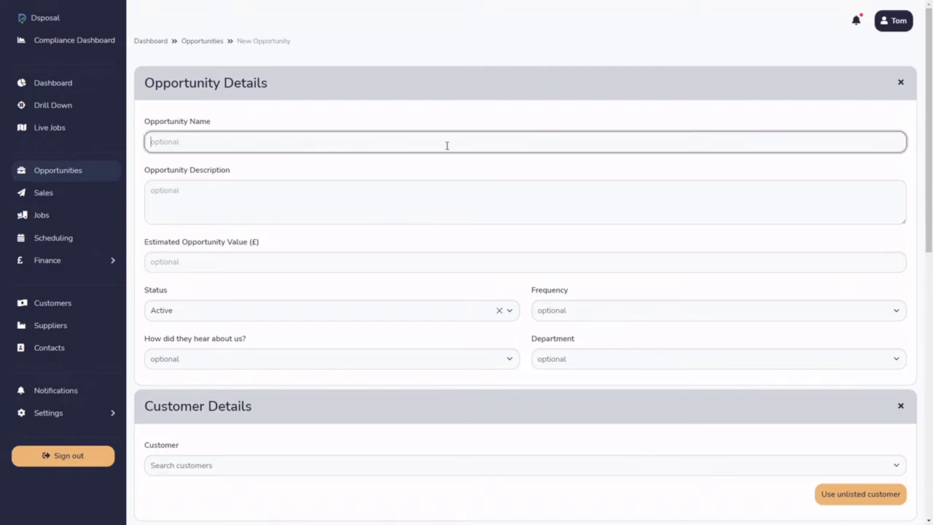
pyautogui.write('London Retails Collection')
# Enter the opportunity description "This is a price list for the collection and disposal of various items from the back of store in London.".
pyautogui.click(474, 202)
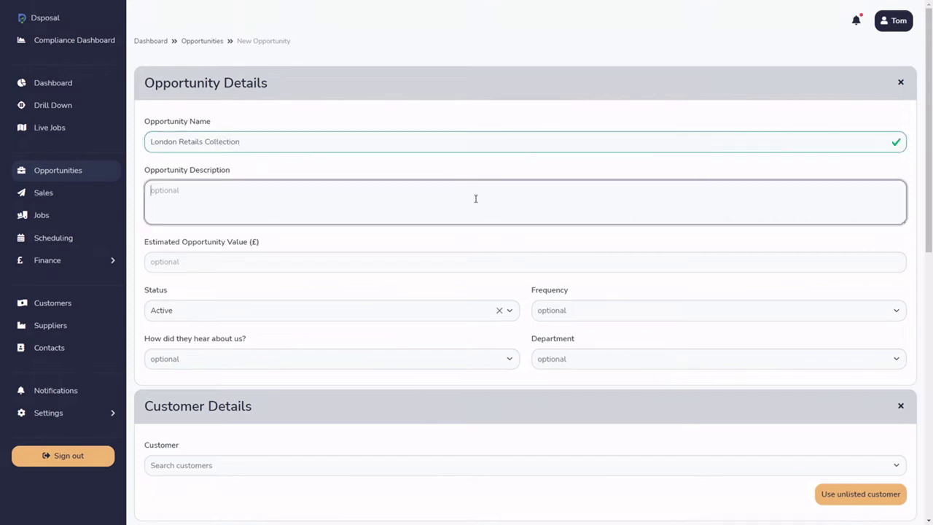
pyautogui.write('This is a')
pyautogui.write('e list for the collectio')
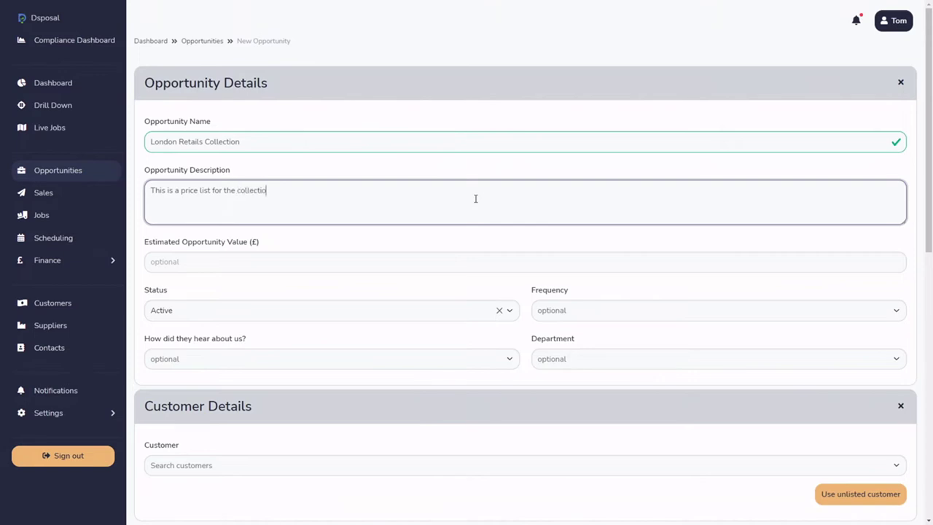
pyautogui.write('n and disposal of various items ')
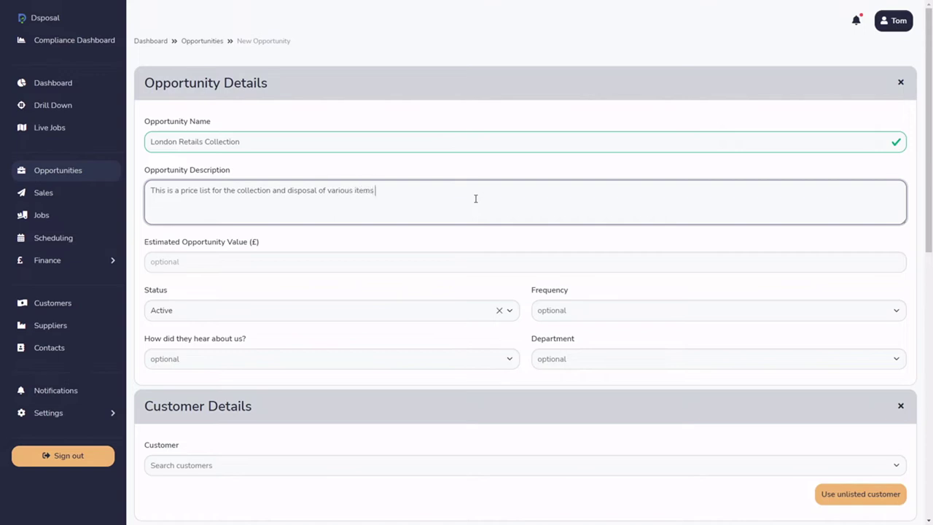
pyautogui.write('from the back of store in London.')
pyautogui.click(153, 125)
pyautogui.tripleClick(153, 124)
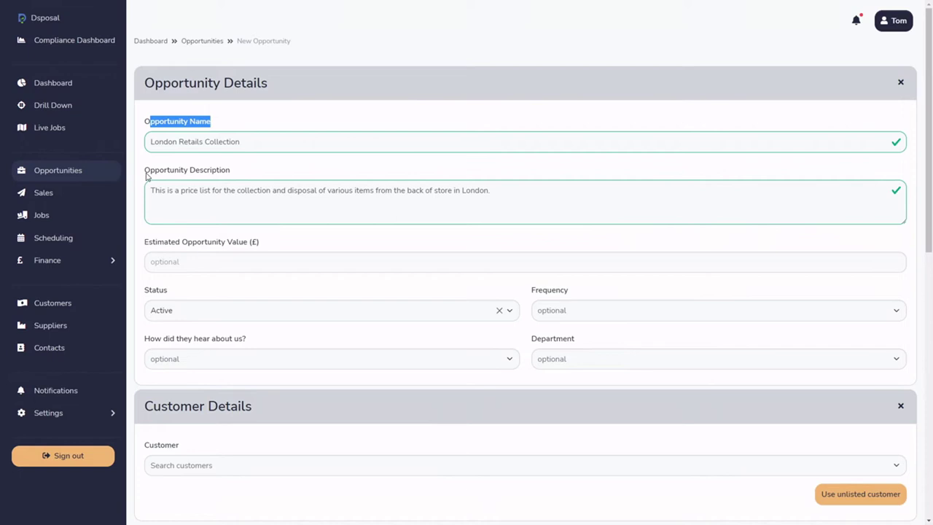
pyautogui.moveTo(145, 174); pyautogui.dragTo(237, 174)
pyautogui.click(281, 136)
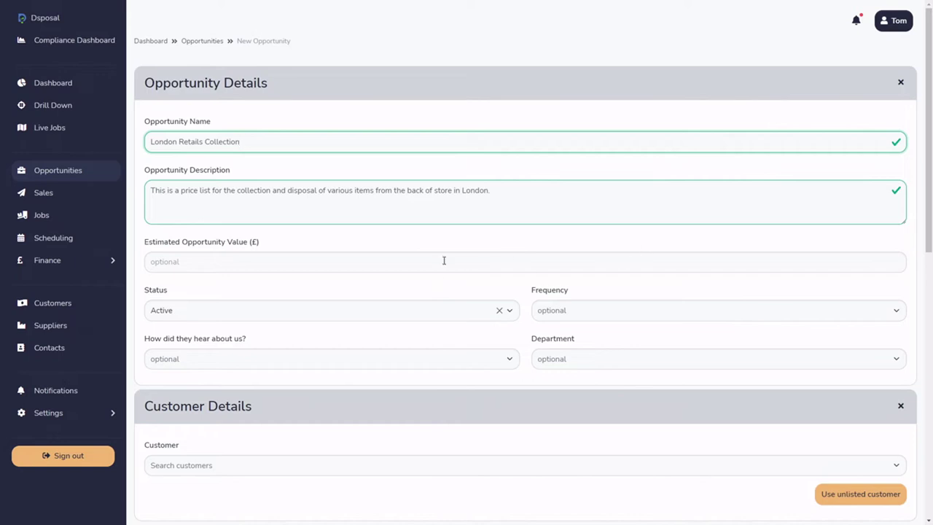
# Set the estimated opportunity value to £150000 with a frequency of per quarter.
pyautogui.scroll(-1, 435, 264)
pyautogui.click(228, 184)
pyautogui.write('15')
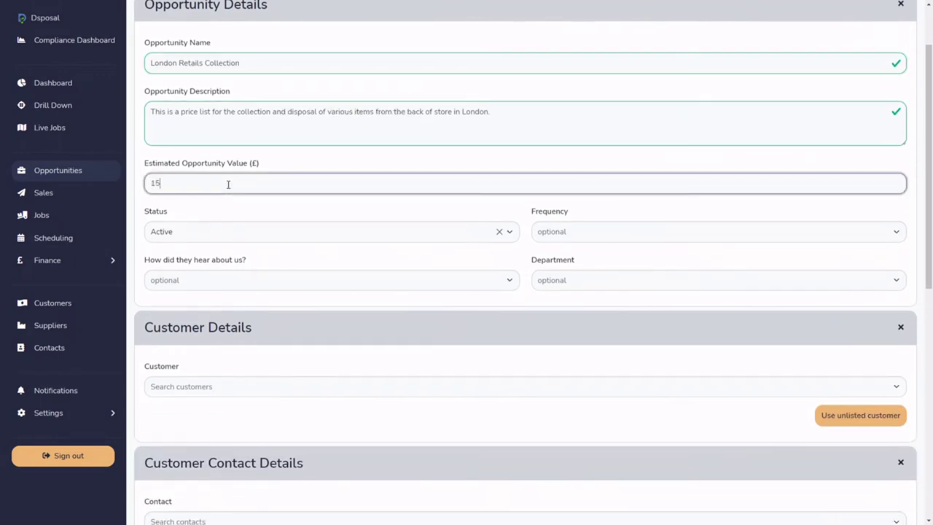
pyautogui.write('0000')
pyautogui.click(559, 234)
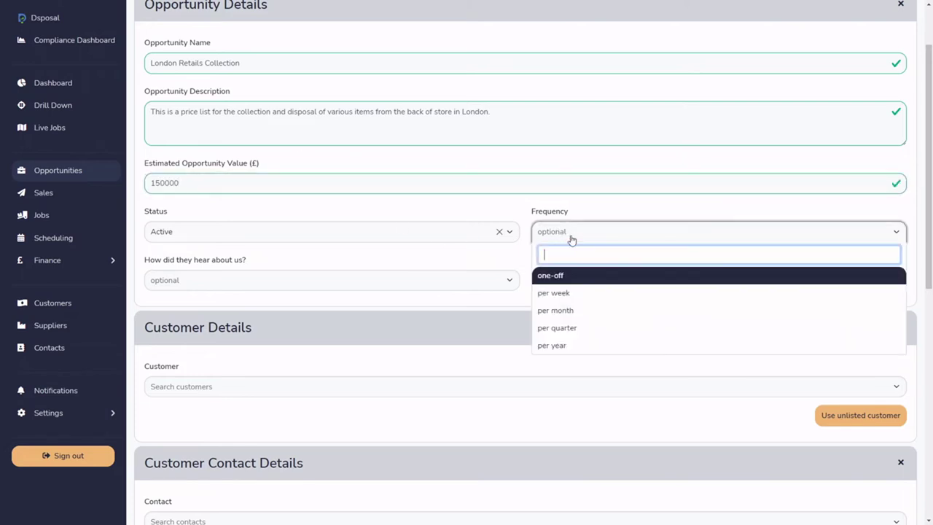
pyautogui.click(592, 331)
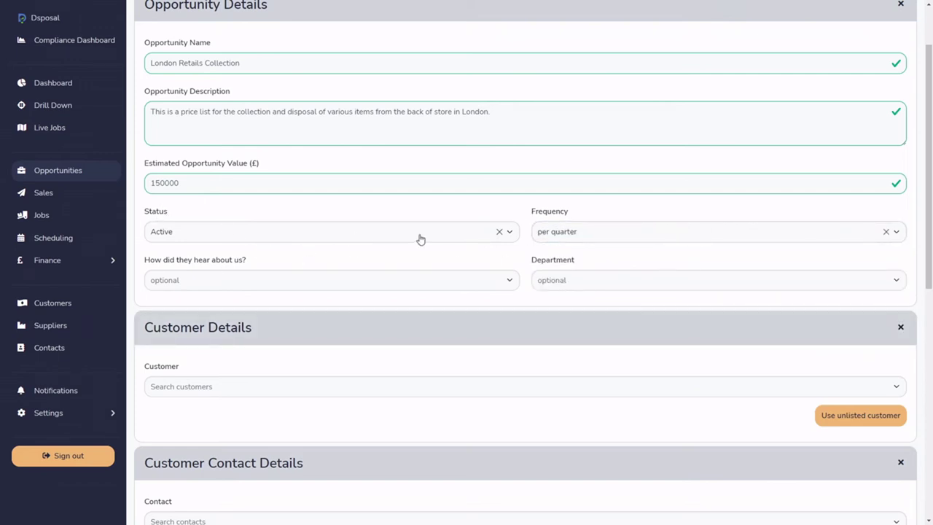
# Review the available opportunity statuses and choose Active.
pyautogui.click(346, 234)
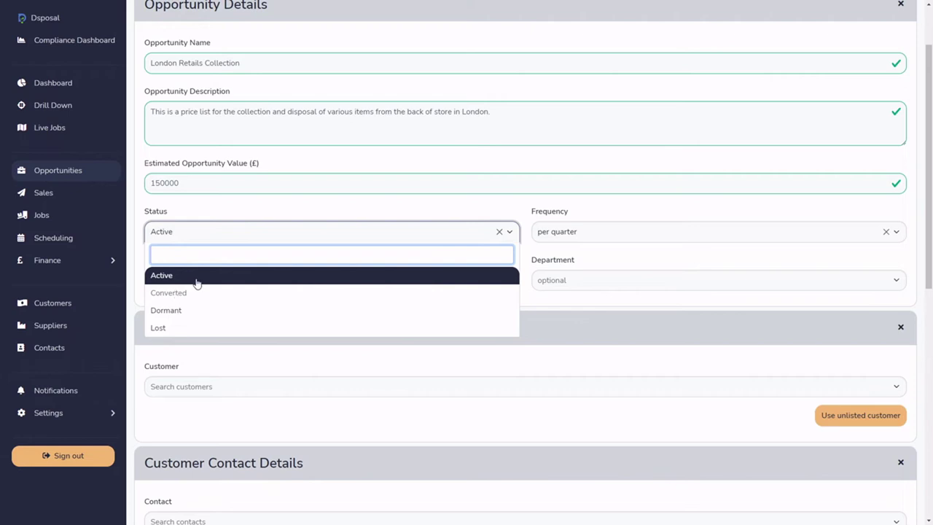
pyautogui.click(177, 298)
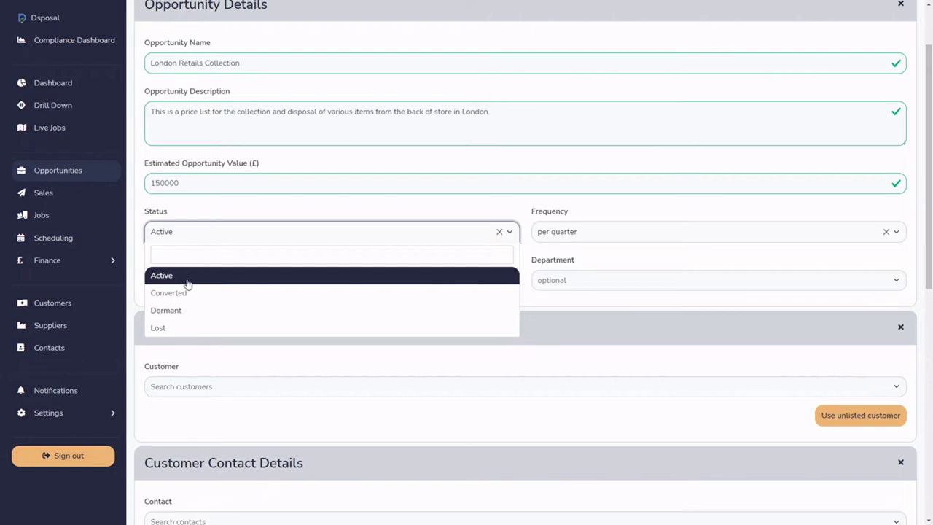
pyautogui.click(187, 284)
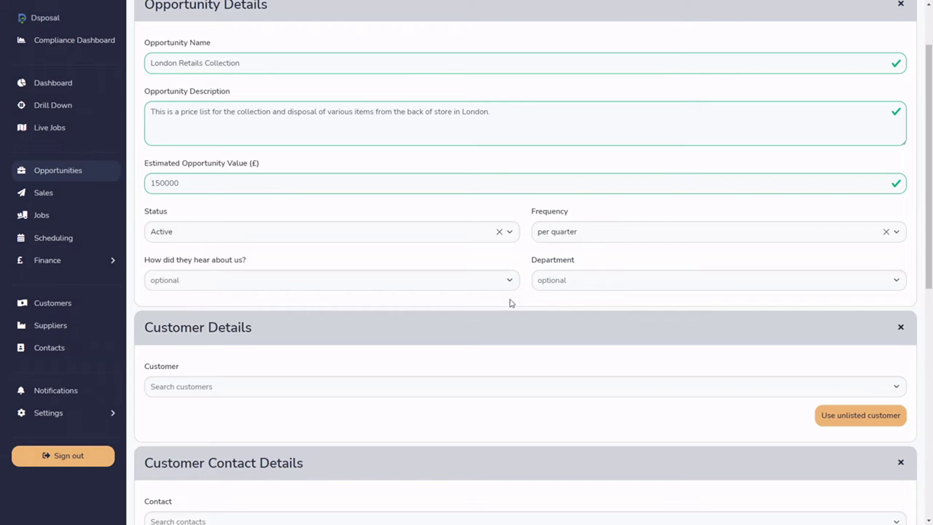
# Record Customer Referral as how they heard about the business, and check the department options.
pyautogui.click(274, 280)
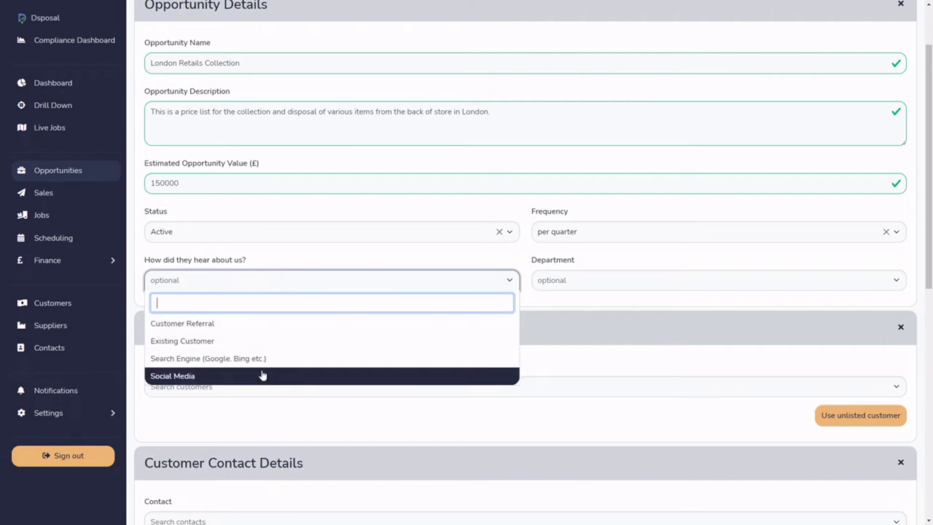
pyautogui.click(256, 326)
pyautogui.click(450, 256)
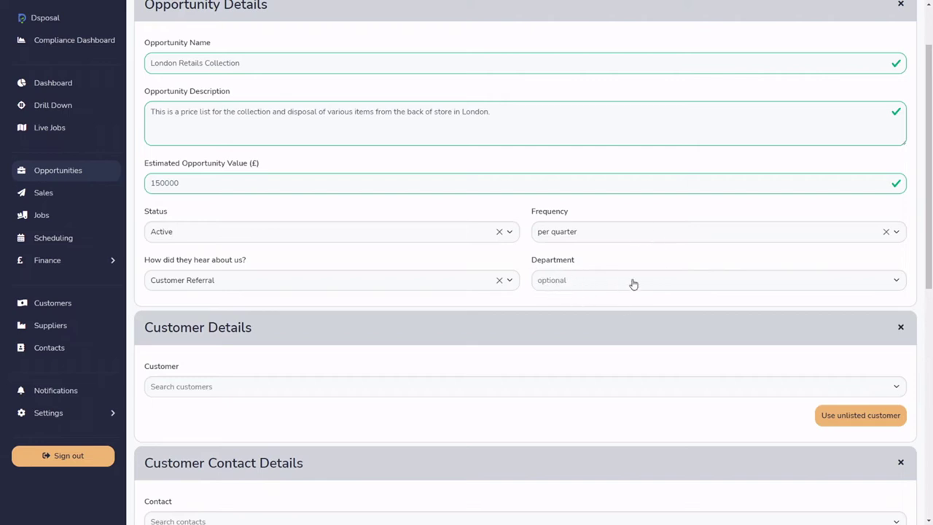
pyautogui.click(677, 282)
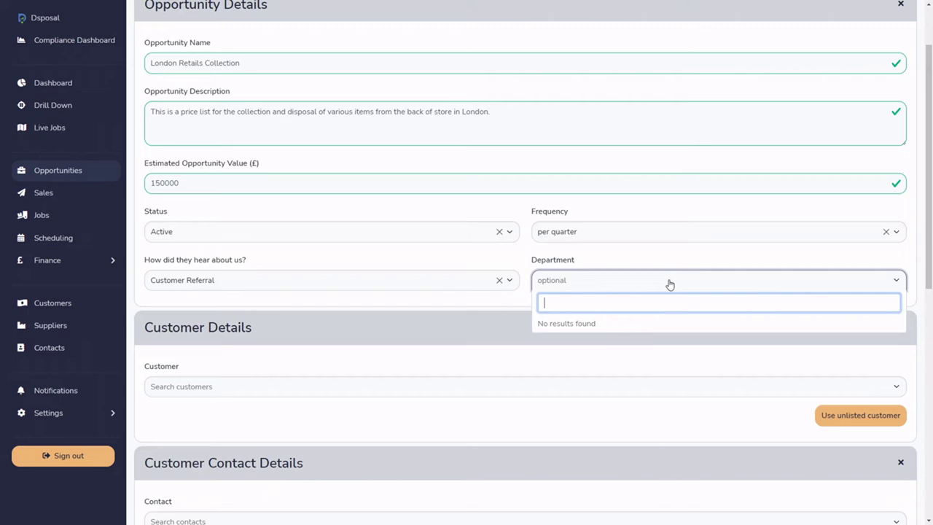
pyautogui.click(648, 260)
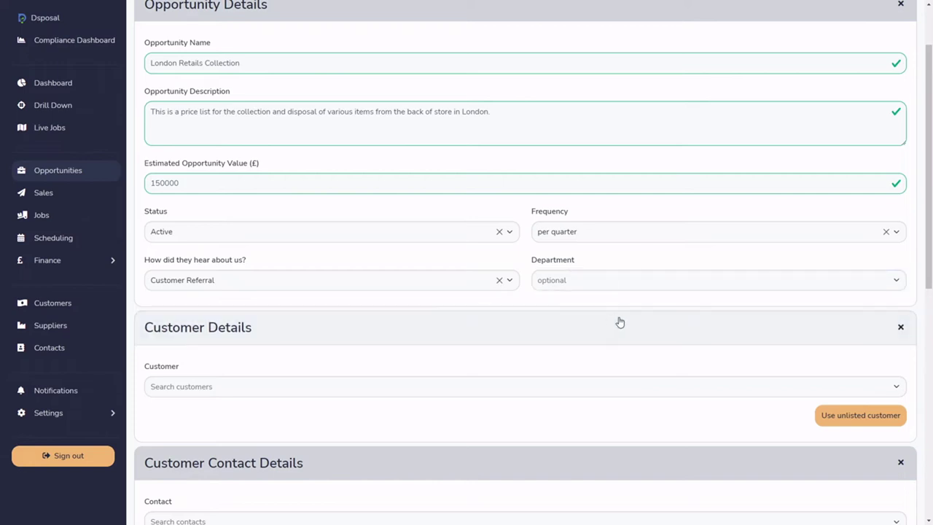
# Collapse the Opportunity Details section of the new opportunity form.
pyautogui.scroll(2, 451, 306)
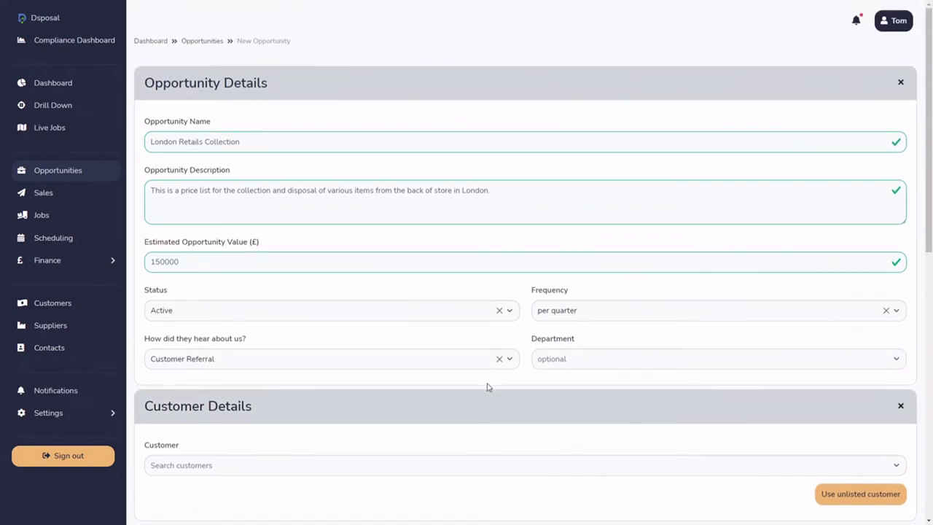
pyautogui.click(407, 94)
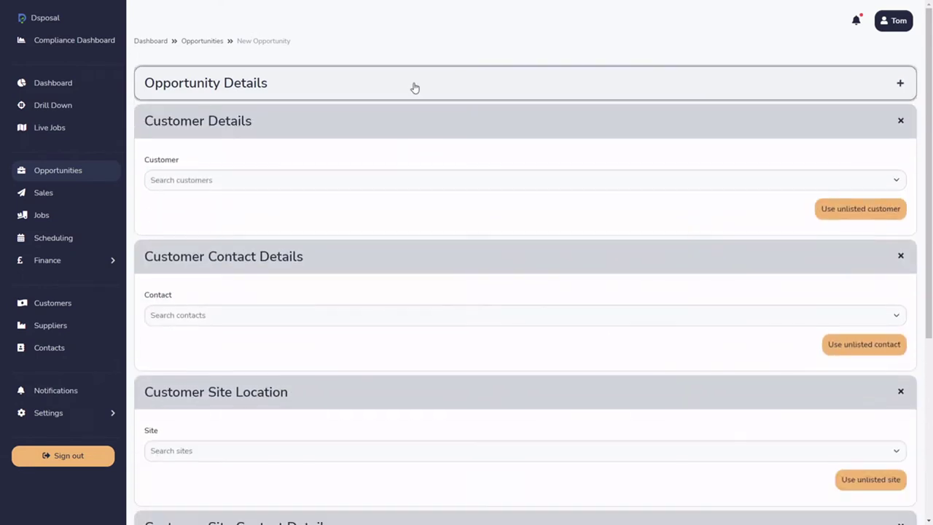
pyautogui.click(415, 88)
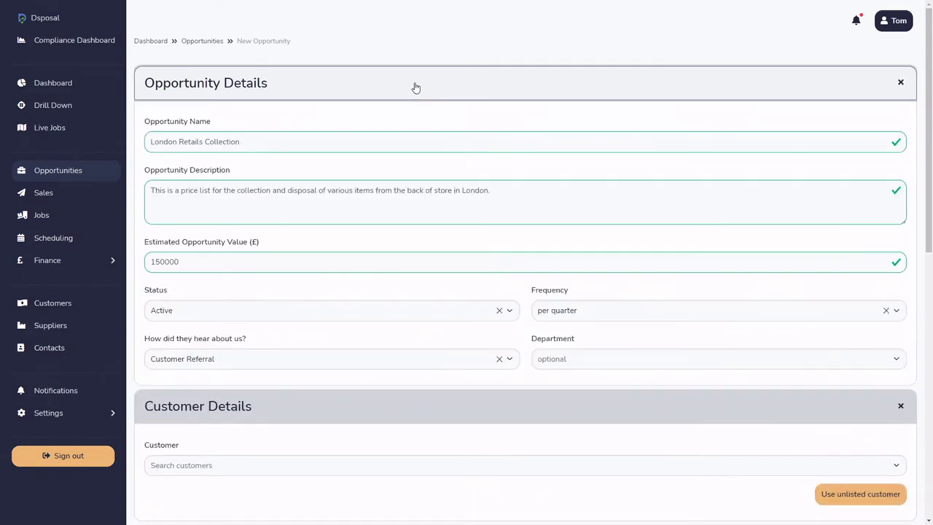
pyautogui.click(415, 88)
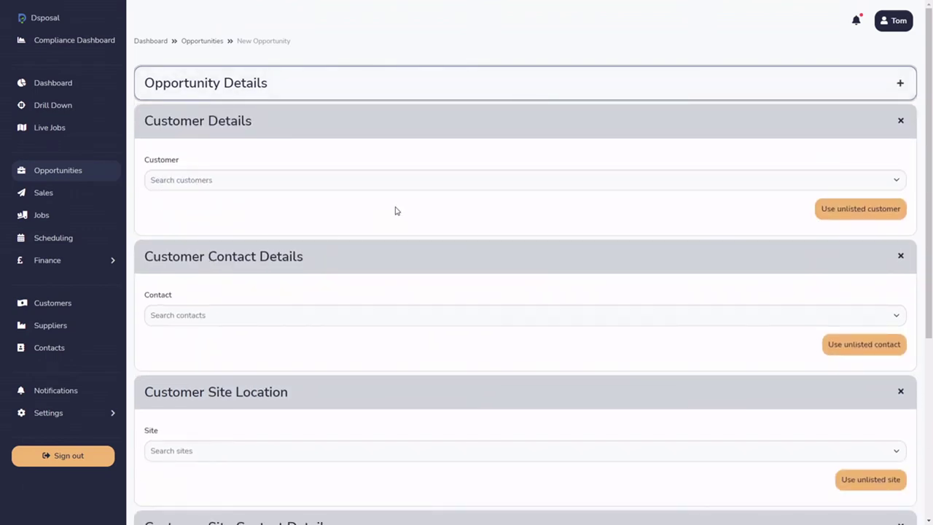
# Search the existing customers for "mf" and select MF&R as the opportunity's customer.
pyautogui.click(377, 179)
pyautogui.write('mf')
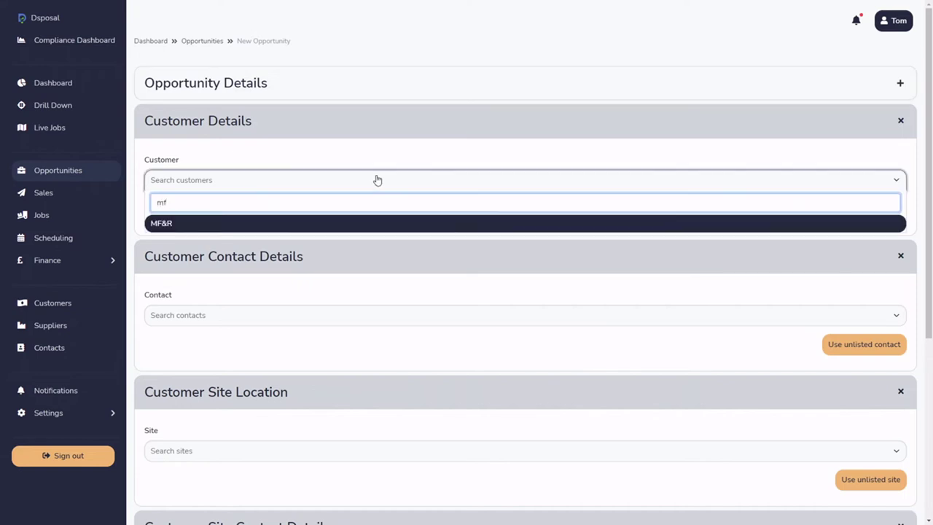
pyautogui.write('&R')
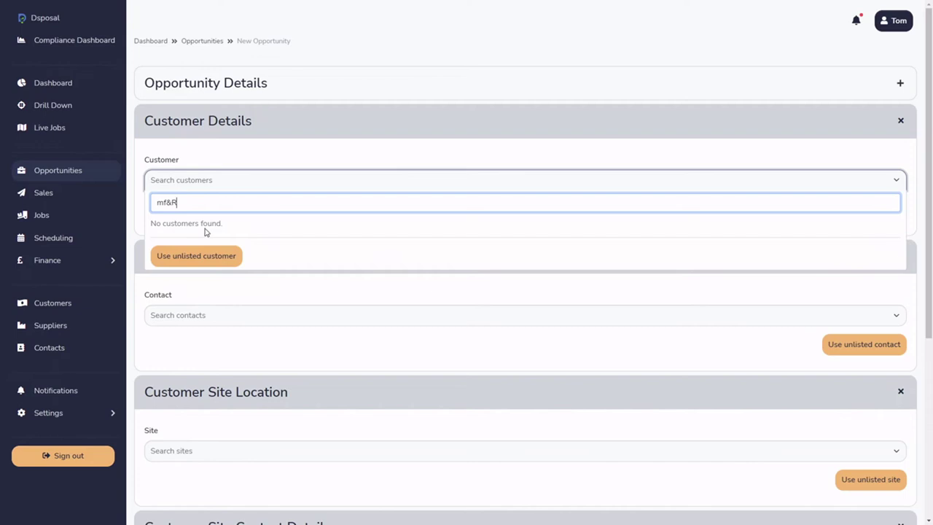
pyautogui.press('BackSpace')
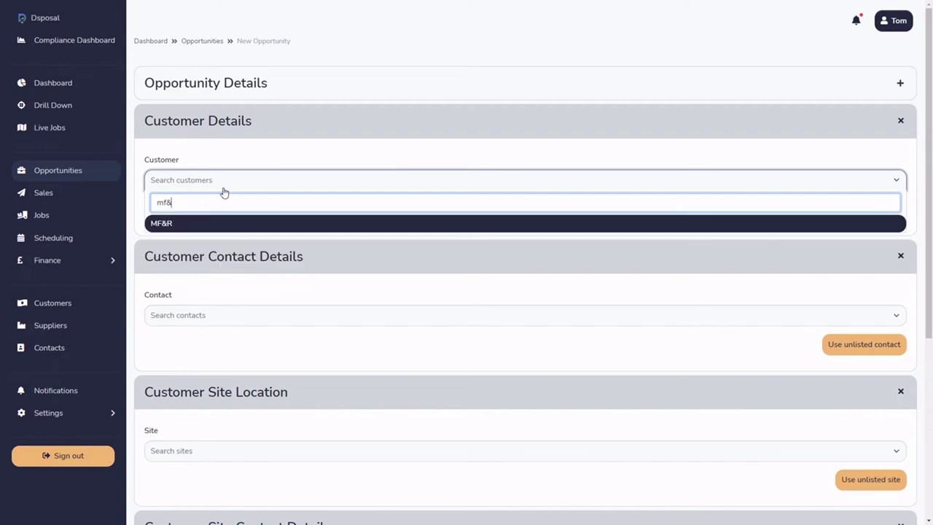
pyautogui.click(223, 222)
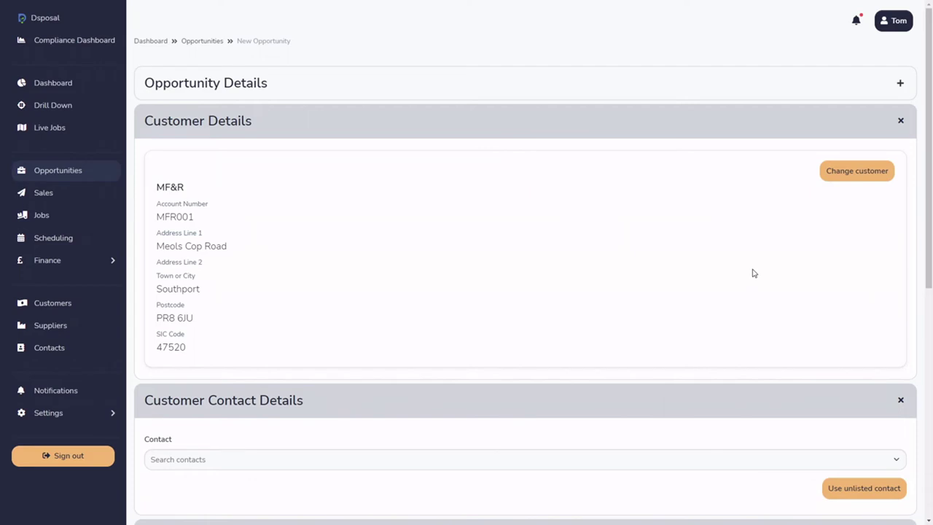
# Clear the selected customer and switch the customer details to entry of an unlisted customer.
pyautogui.click(845, 175)
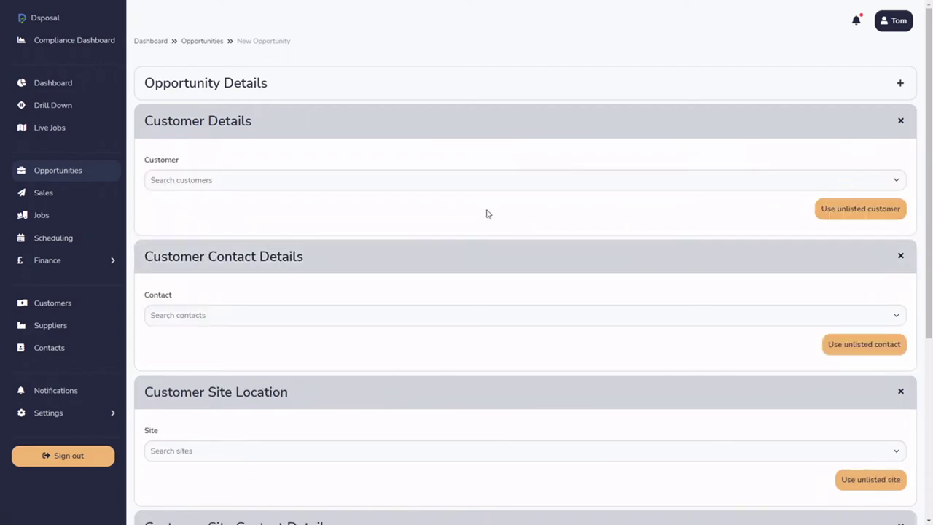
pyautogui.click(855, 212)
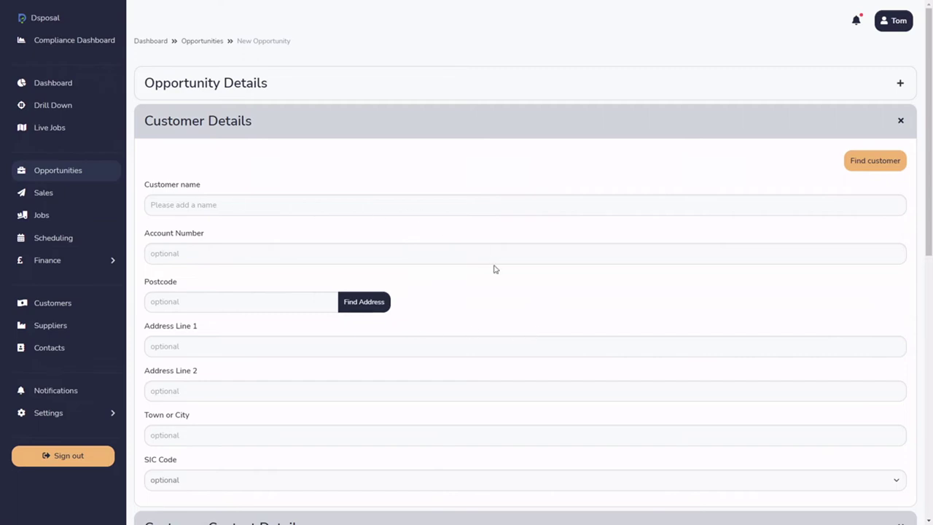
pyautogui.scroll(-2, 294, 125)
pyautogui.scroll(1, 246, 143)
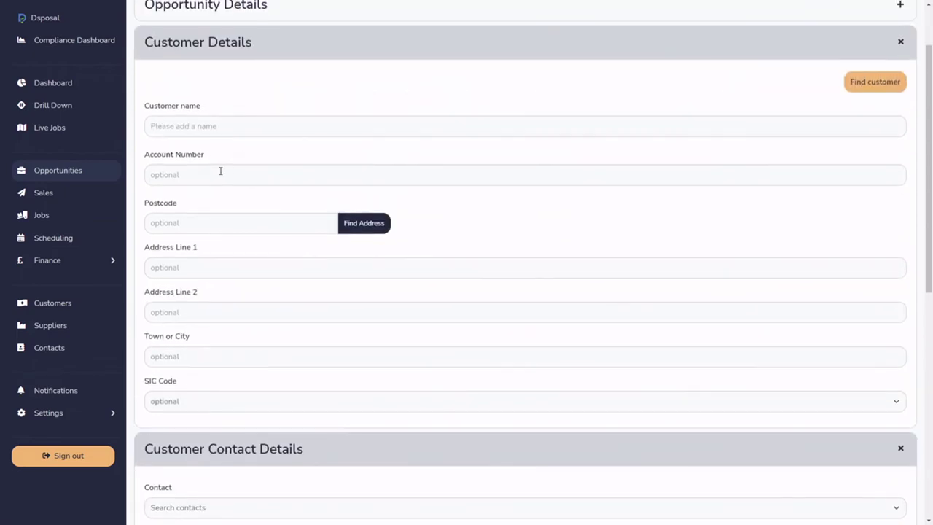
pyautogui.moveTo(155, 105); pyautogui.dragTo(209, 110)
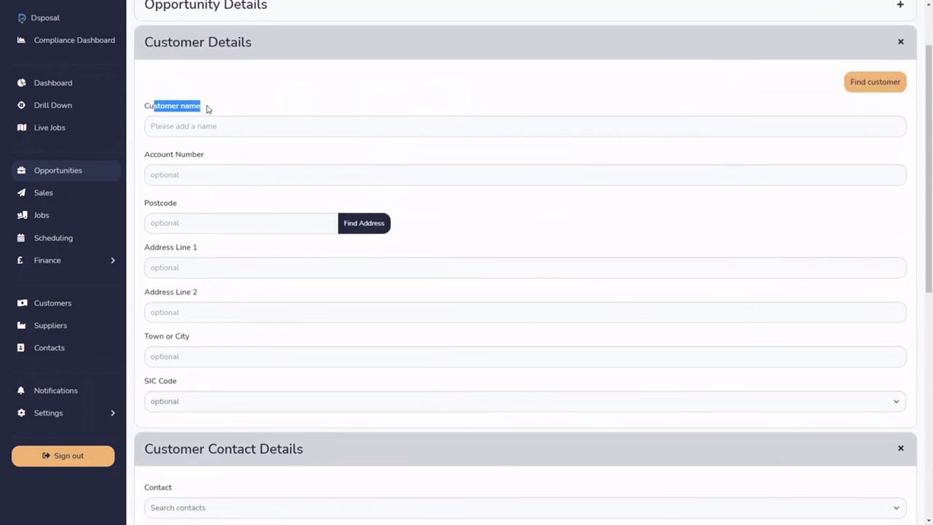
pyautogui.click(247, 130)
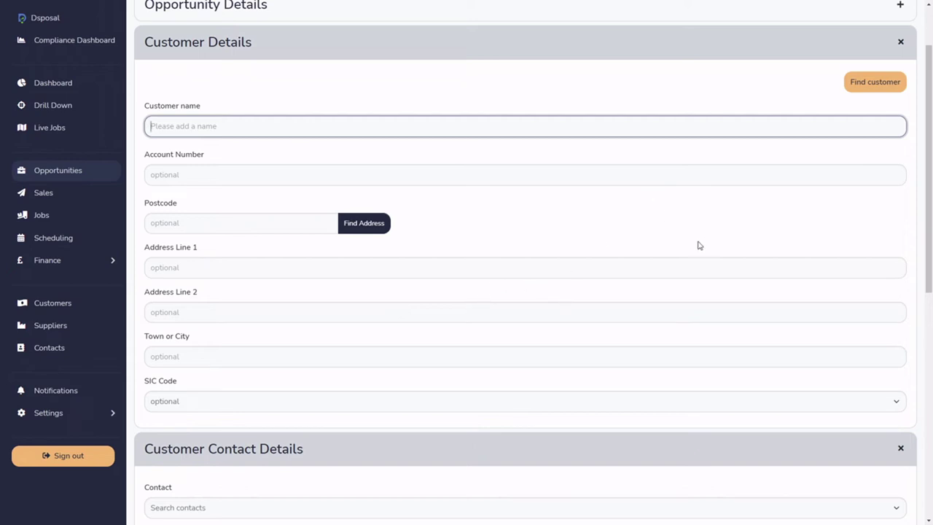
# Switch the customer details back to finding an existing customer, search for "mf" and select MF&R.
pyautogui.click(859, 86)
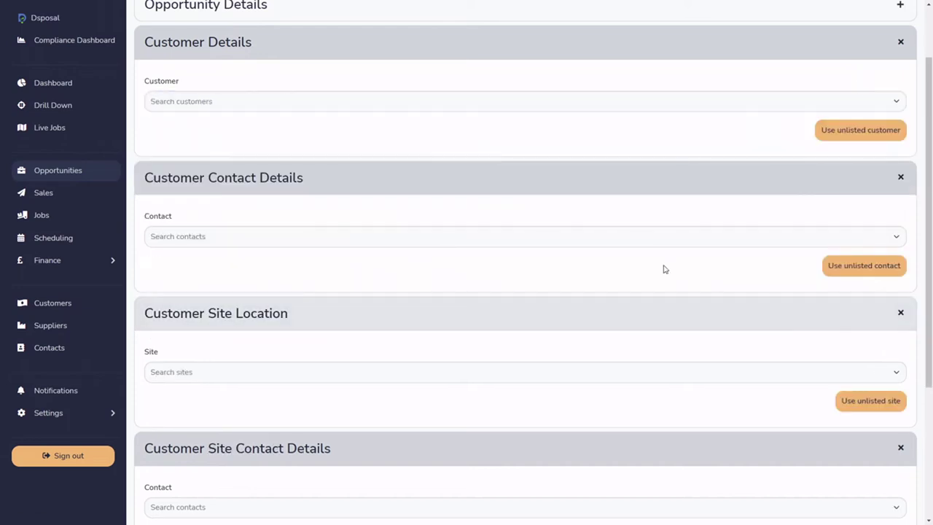
pyautogui.click(230, 103)
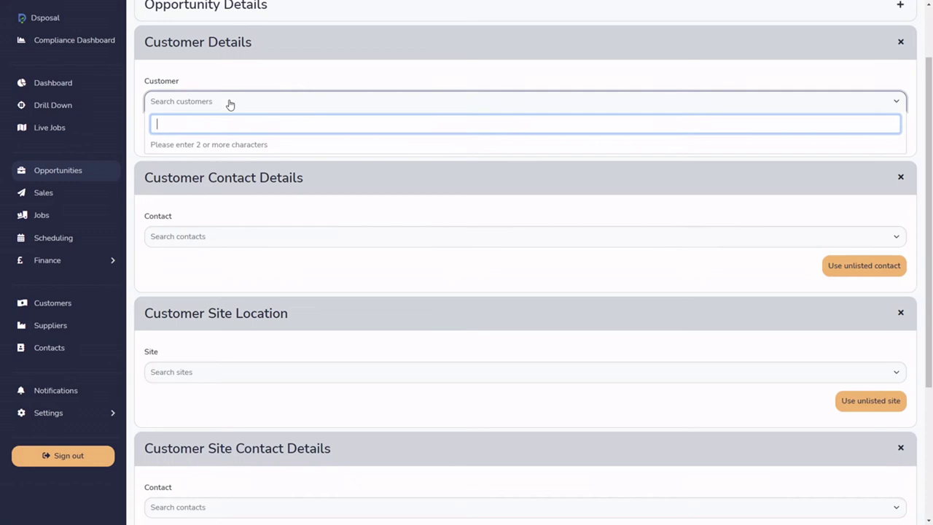
pyautogui.write('mf')
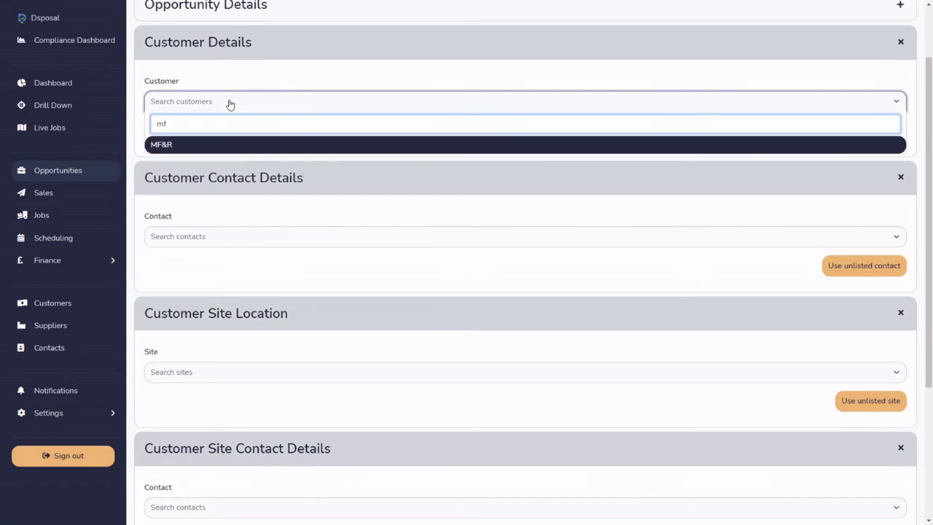
pyautogui.click(200, 144)
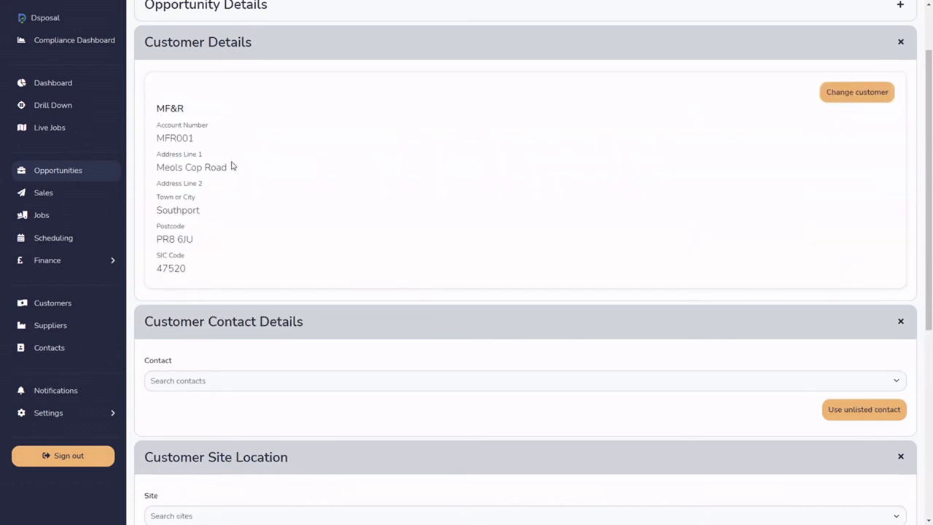
# Search the existing contacts by the person's first name and select the match as the customer contact.
pyautogui.scroll(-3, 232, 166)
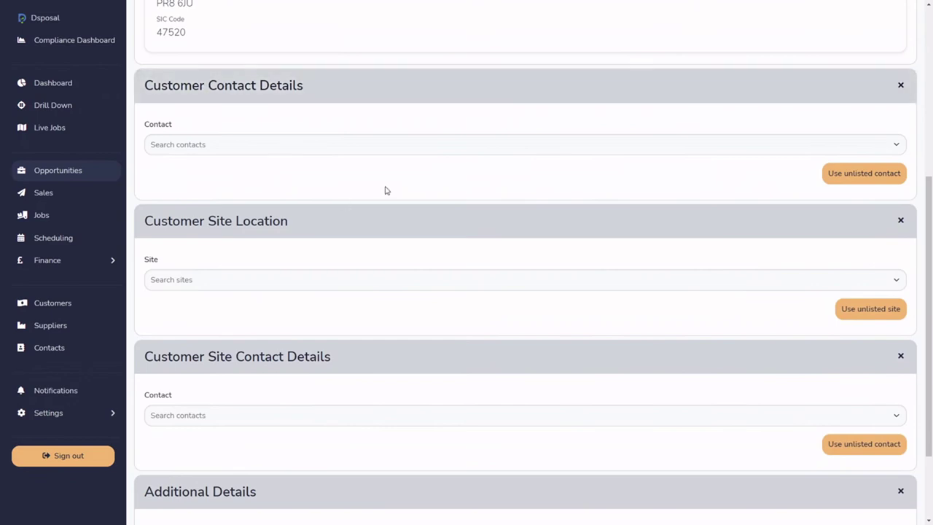
pyautogui.click(276, 147)
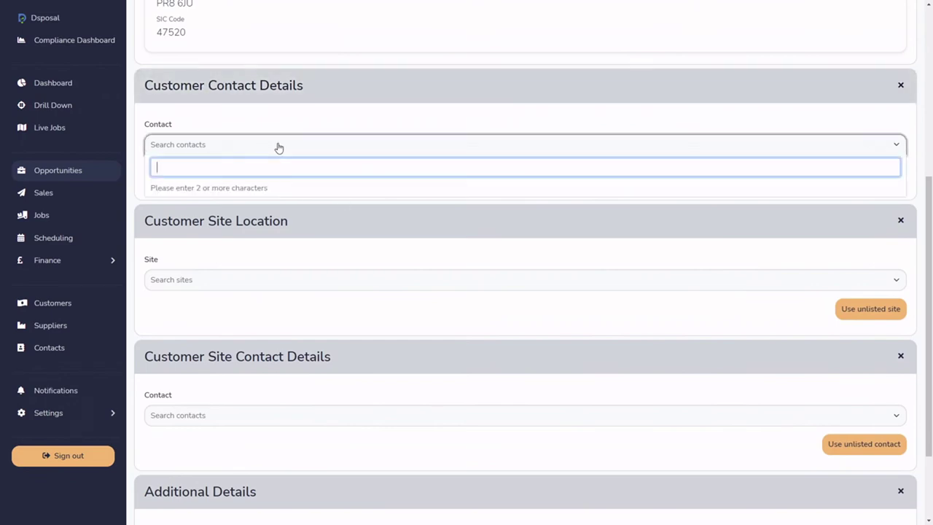
pyautogui.write('jordan')
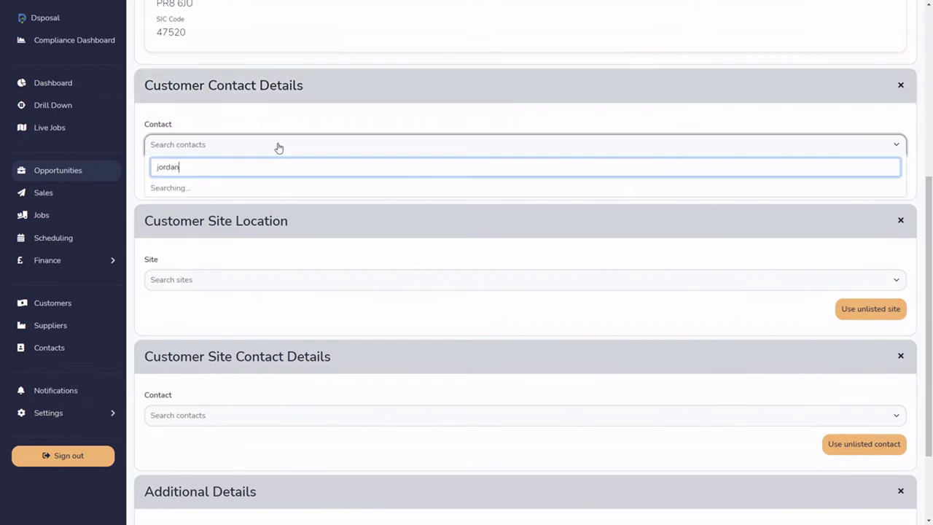
pyautogui.click(220, 188)
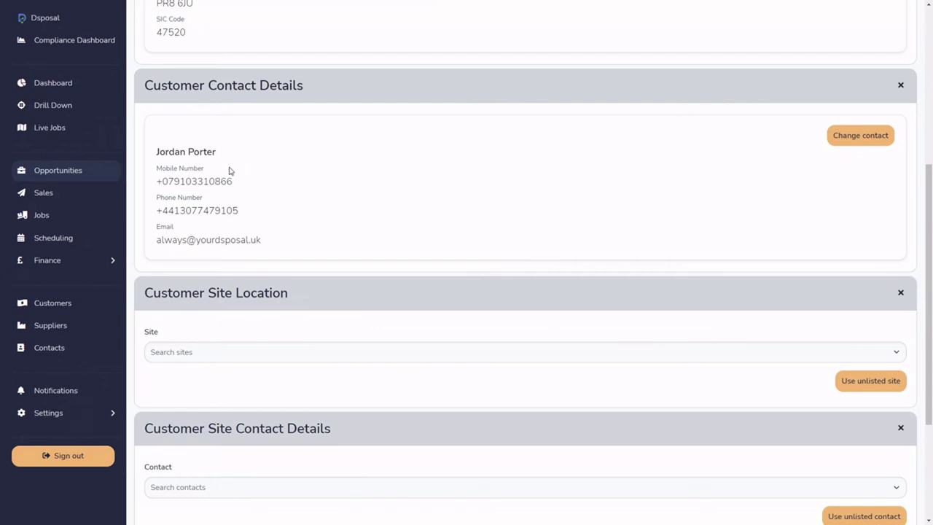
# Search the sites for "south" and select MF&R - Southport as the customer site location.
pyautogui.scroll(3, 326, 241)
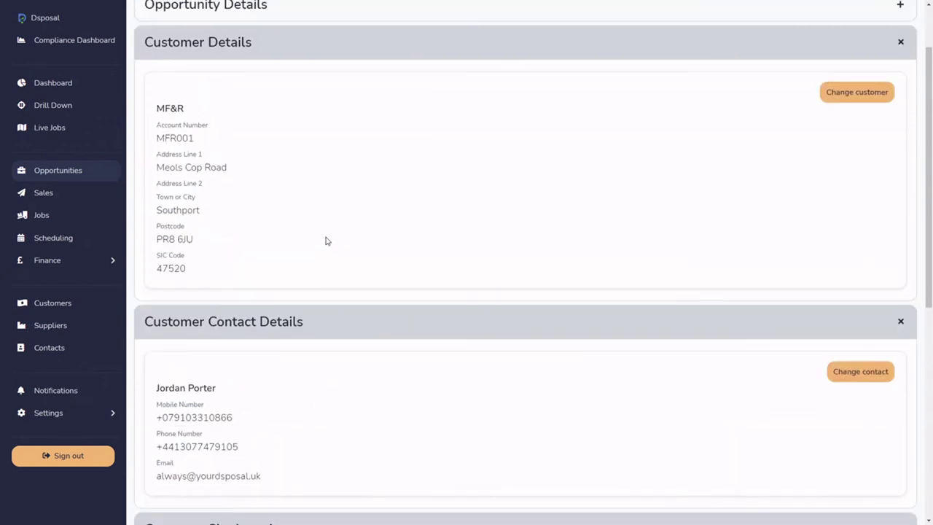
pyautogui.scroll(-2, 325, 230)
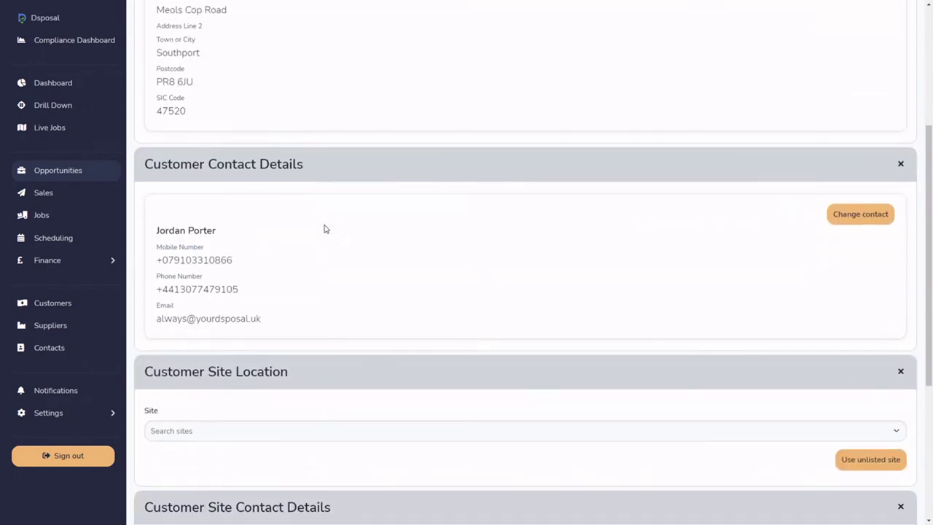
pyautogui.scroll(-2, 324, 220)
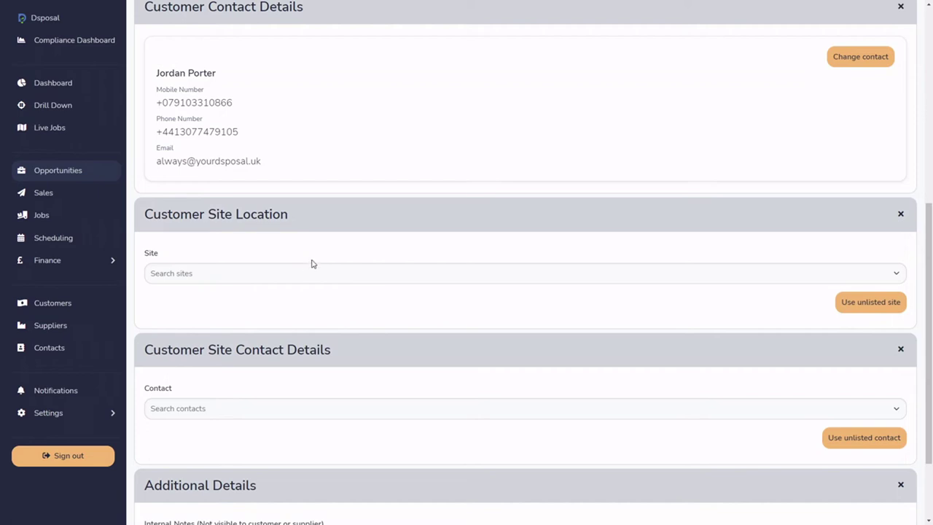
pyautogui.click(348, 281)
pyautogui.write('south')
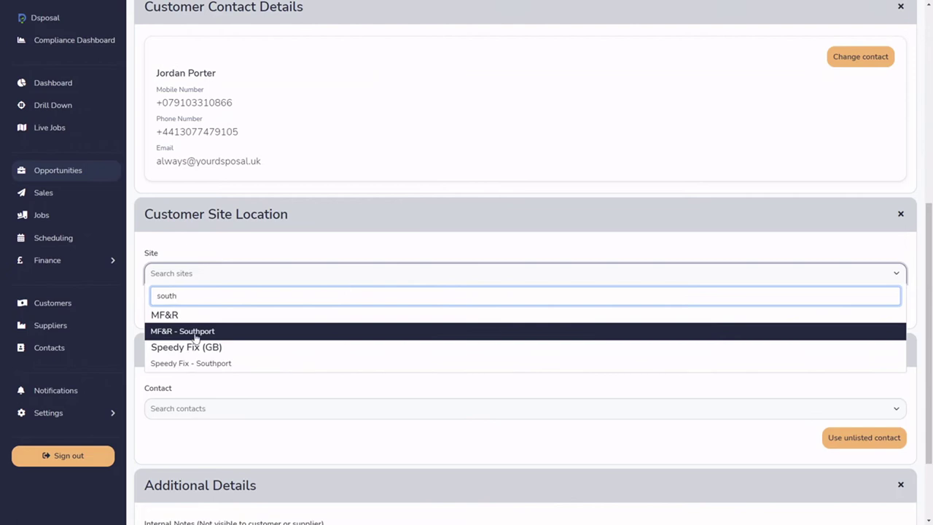
pyautogui.click(192, 332)
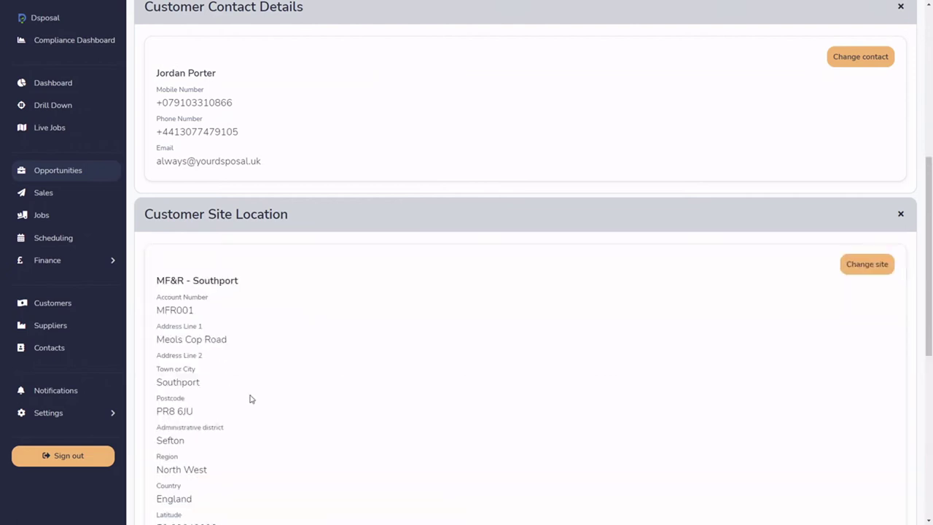
# Clear the selected customer site location.
pyautogui.click(856, 271)
pyautogui.scroll(-1, 279, 306)
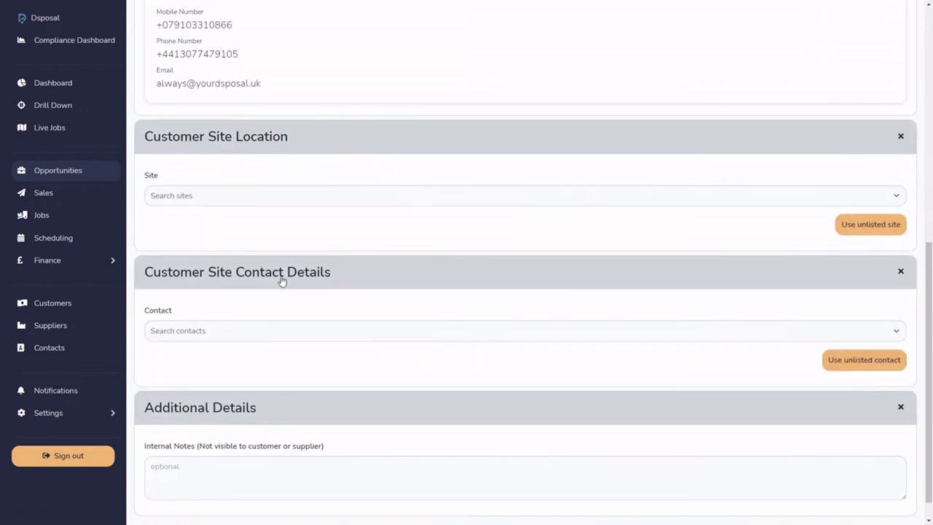
pyautogui.scroll(-1, 333, 283)
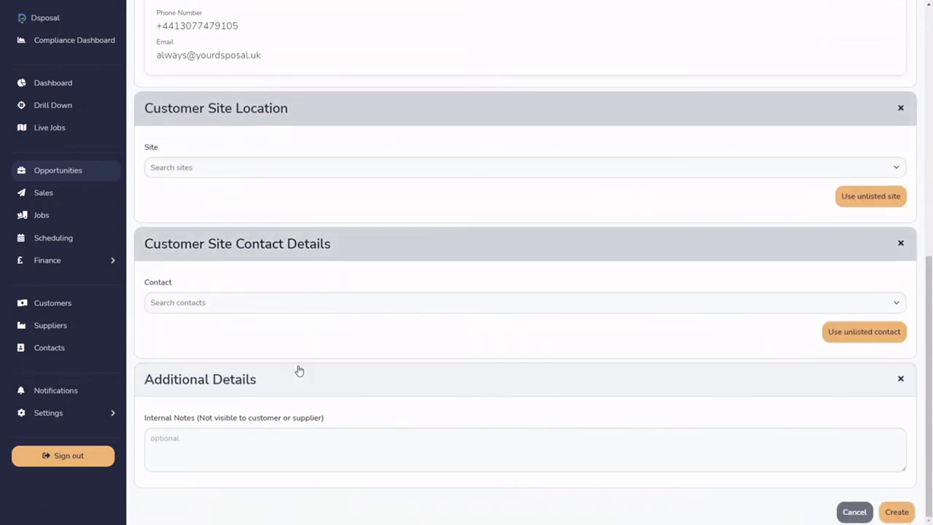
# Collapse the Customer Site Contact Details, Customer Site Location, Customer Contact Details and Customer Details sections.
pyautogui.click(264, 255)
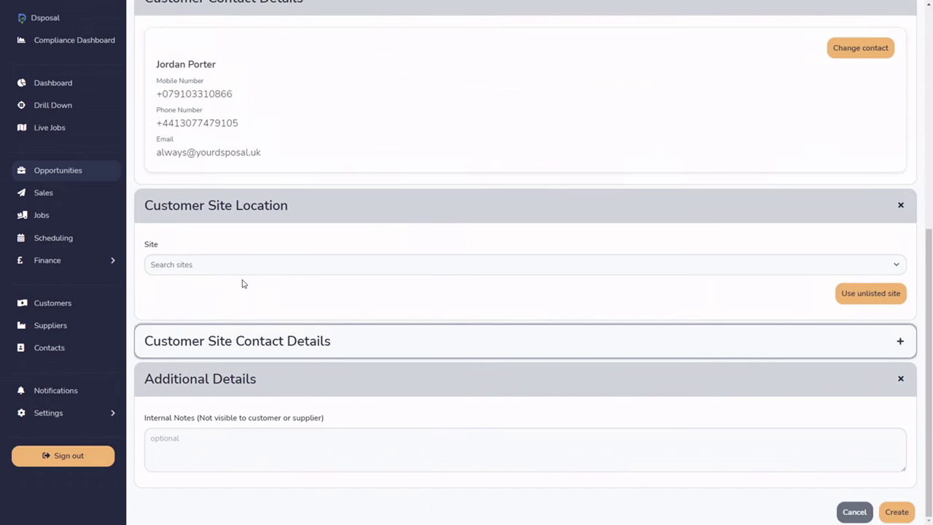
pyautogui.click(251, 211)
pyautogui.click(248, 102)
pyautogui.scroll(2, 233, 109)
pyautogui.click(229, 129)
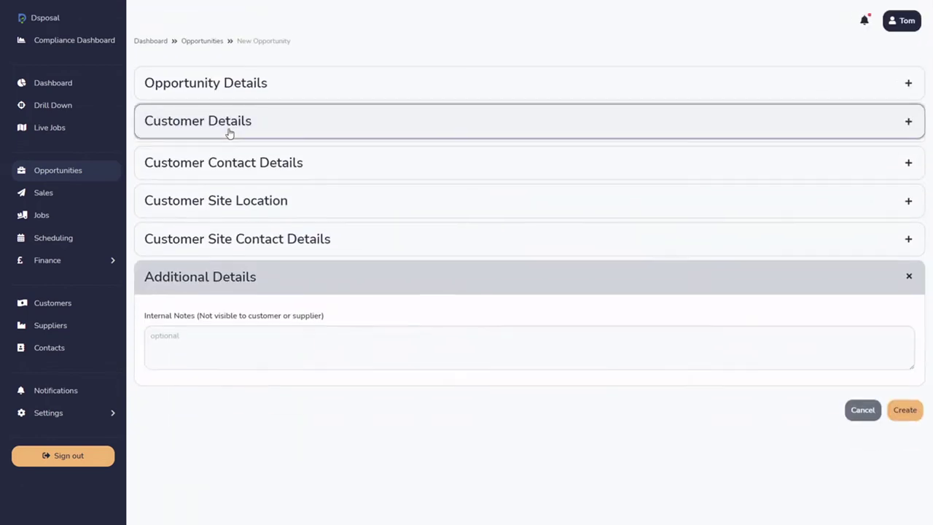
# Enter the internal note "They are in quite the rush for the price list. I don't think they have talked to other waste management companies".
pyautogui.click(225, 347)
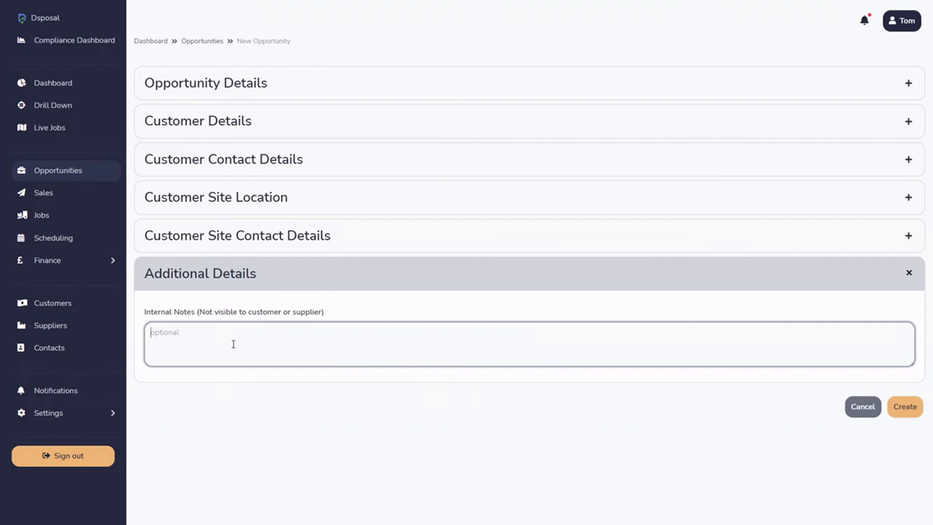
pyautogui.write('They are in quite the rush for the price list. I')
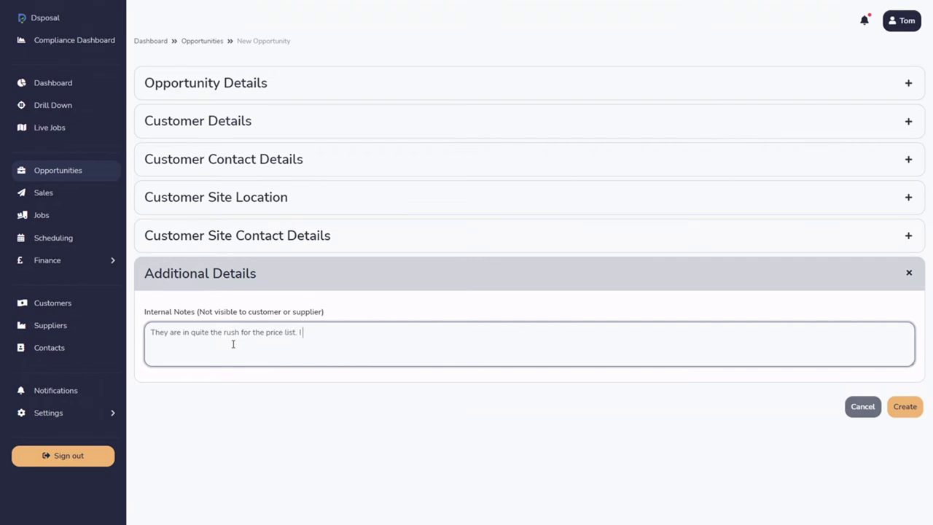
pyautogui.write(" don't think they have talked to other waste management companies")
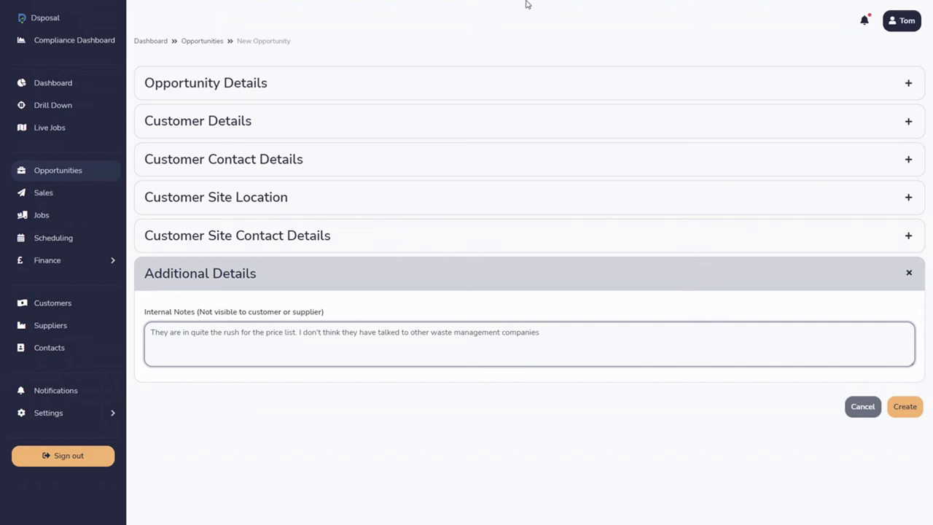
# Create the opportunity and look over the details of its saved record.
pyautogui.click(898, 412)
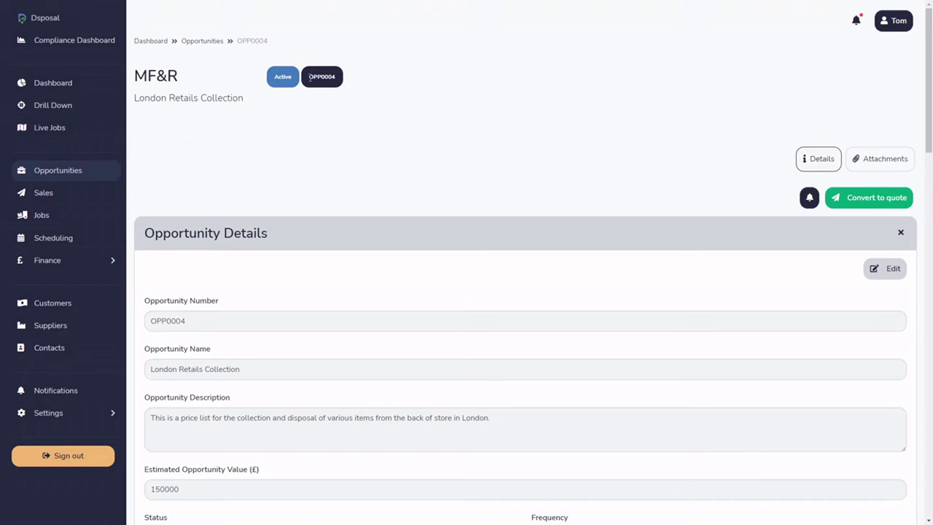
pyautogui.moveTo(310, 76); pyautogui.dragTo(343, 150)
pyautogui.click(305, 182)
pyautogui.scroll(-2, 475, 271)
pyautogui.scroll(3, 475, 271)
# Add download.pdf to the opportunity's attachments and set its file type to Drum list.
pyautogui.click(880, 162)
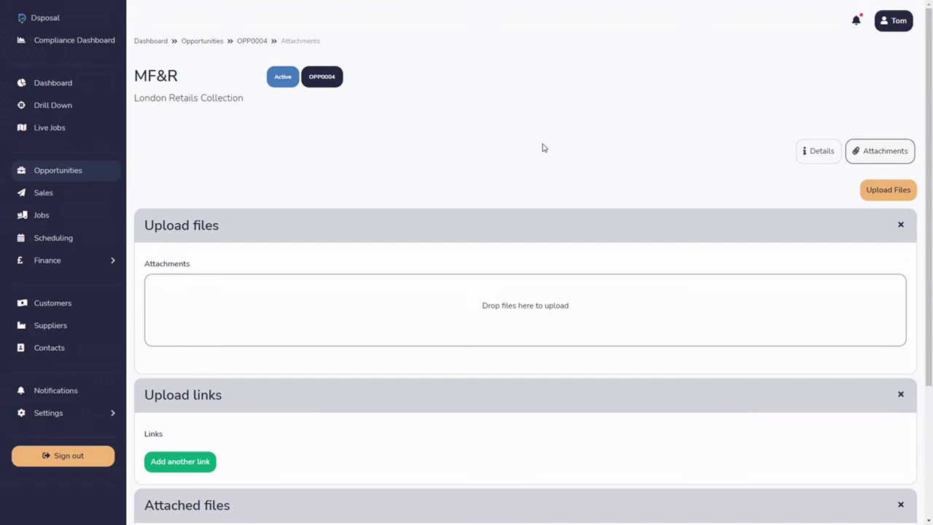
pyautogui.moveTo(367, 326); pyautogui.dragTo(367, 326)
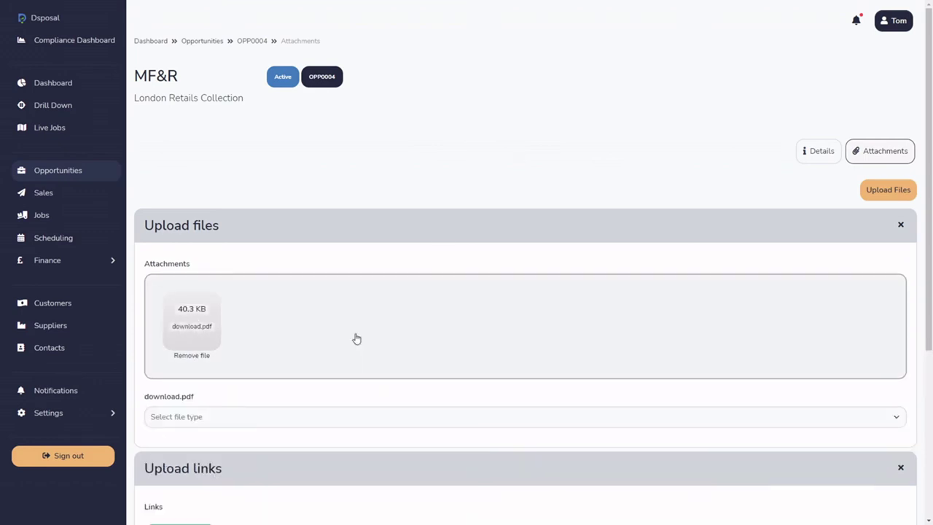
pyautogui.scroll(-2, 343, 336)
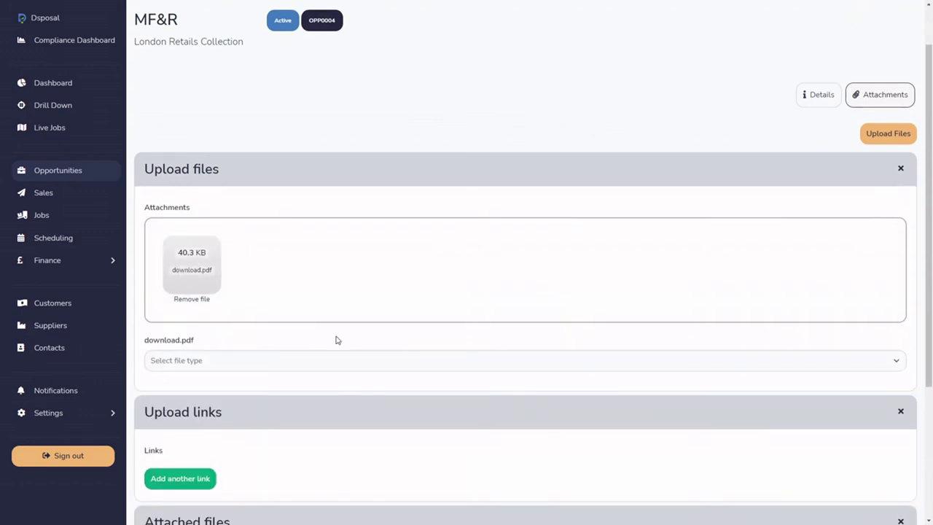
pyautogui.click(210, 344)
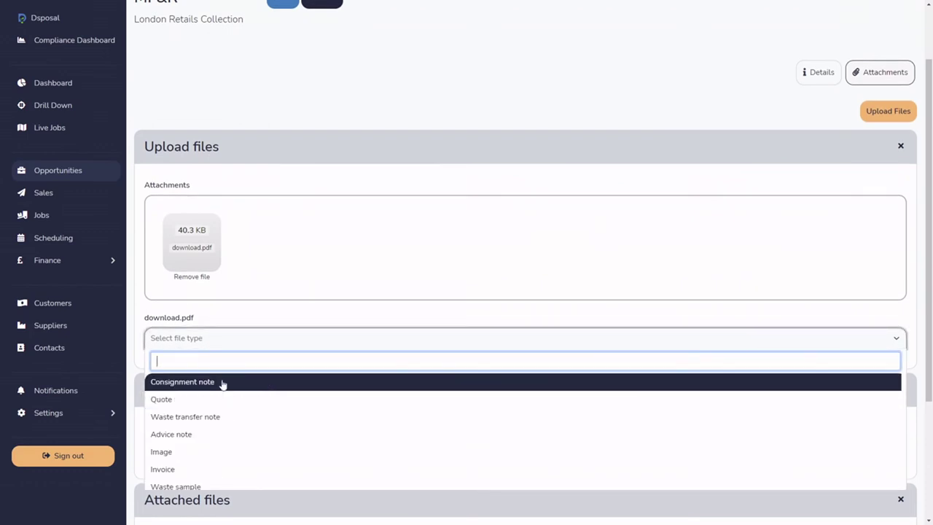
pyautogui.scroll(-1, 255, 403)
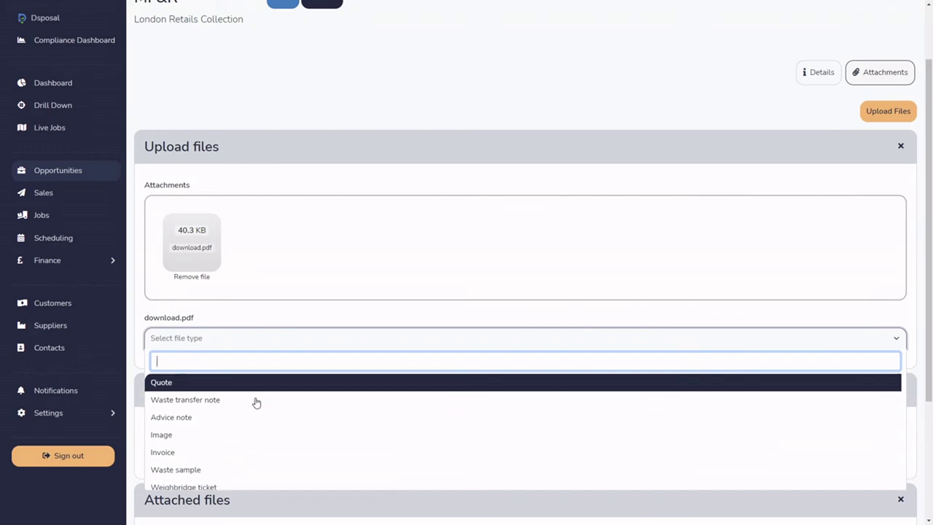
pyautogui.scroll(-5, 257, 403)
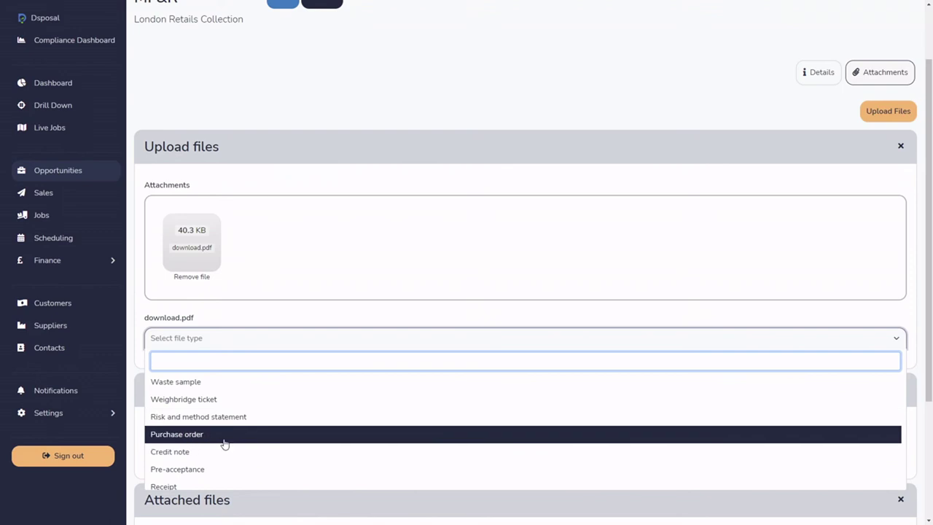
pyautogui.scroll(-1, 272, 432)
pyautogui.scroll(-4, 272, 433)
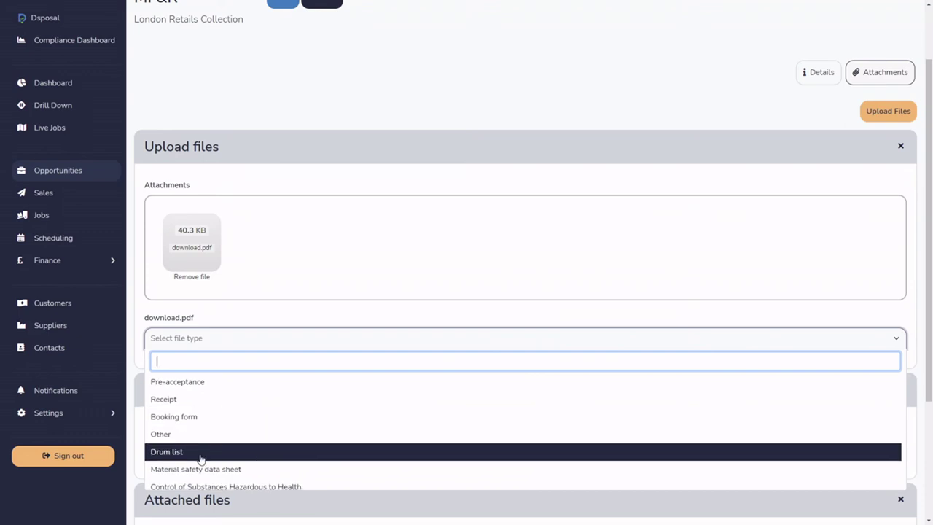
pyautogui.click(200, 454)
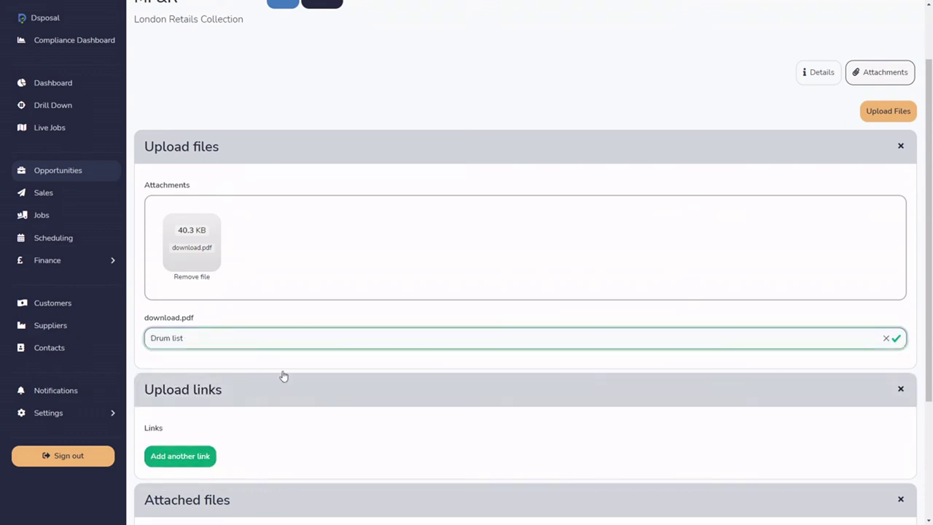
# Upload the attachment to the opportunity and check its entry among the attached files.
pyautogui.click(896, 113)
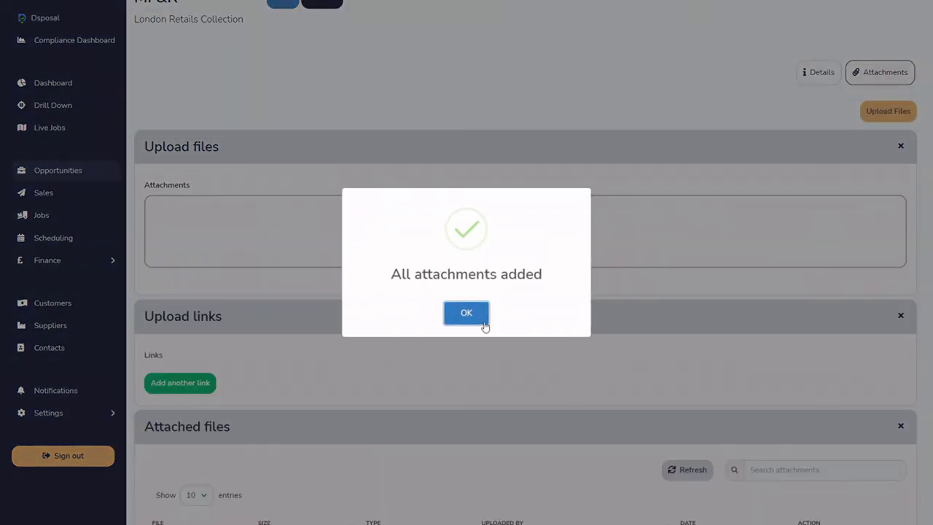
pyautogui.click(483, 321)
pyautogui.scroll(-2, 489, 349)
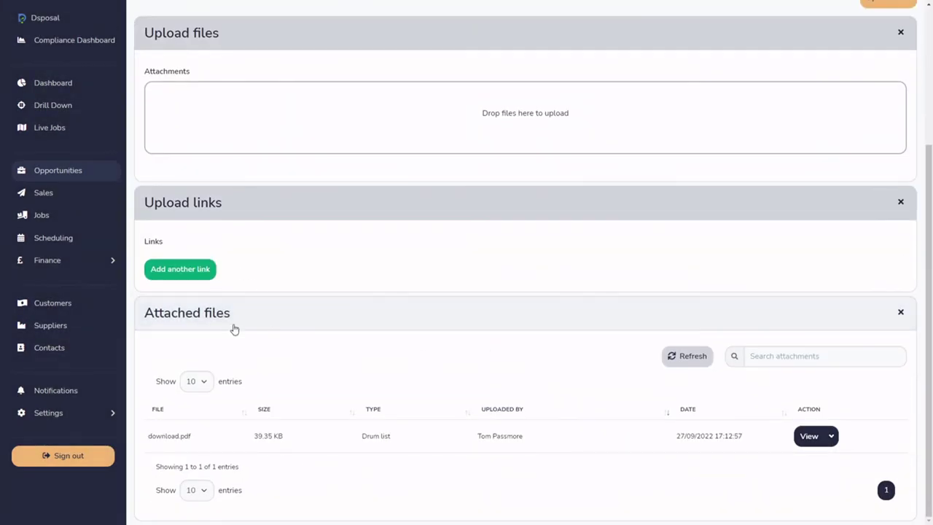
pyautogui.moveTo(150, 435); pyautogui.dragTo(288, 433)
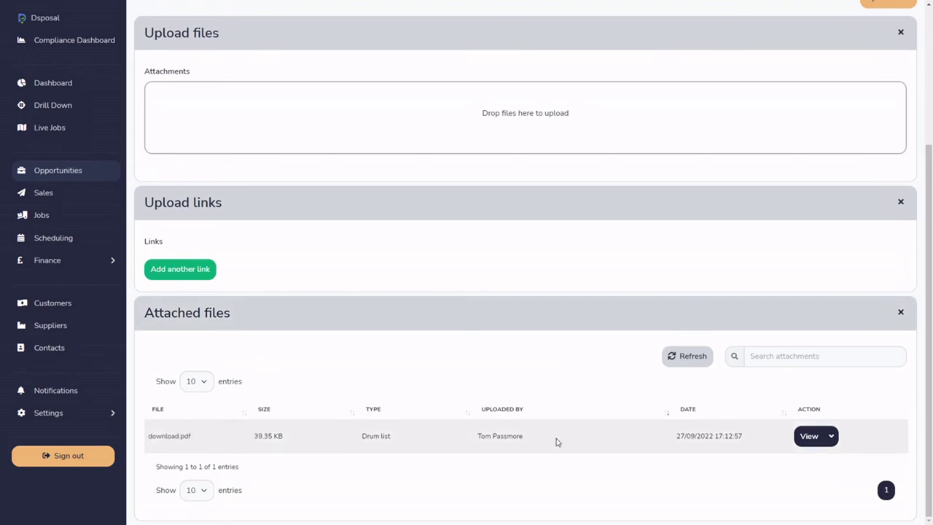
# Examine the action options of the attached download.pdf and the name, URL and type fields for adding a link.
pyautogui.click(832, 437)
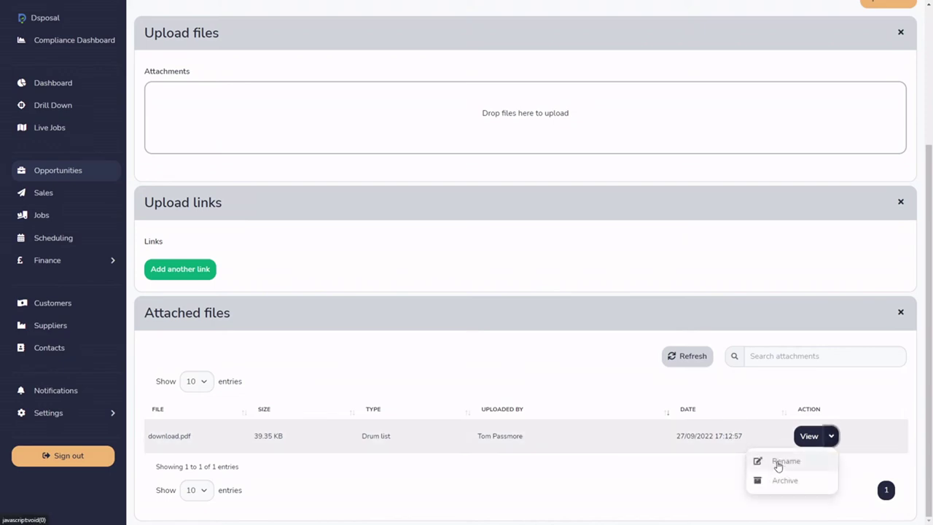
pyautogui.click(596, 474)
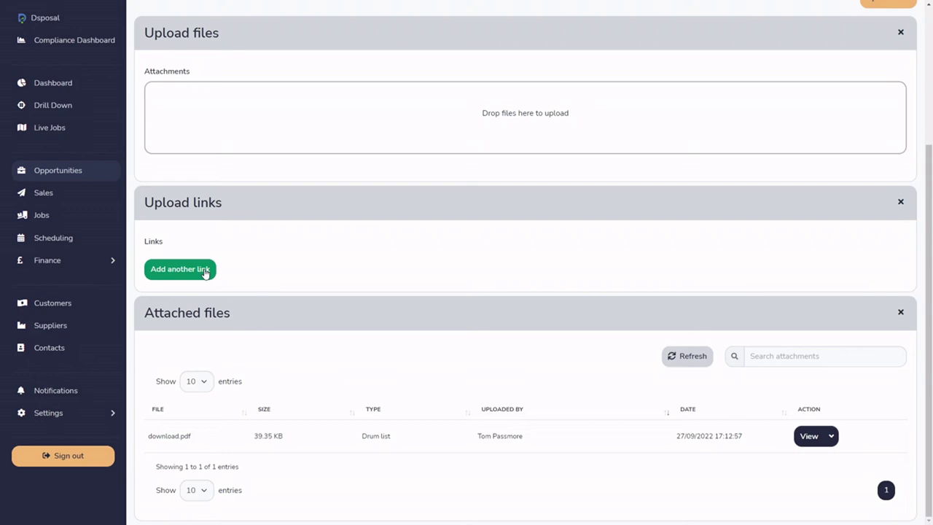
pyautogui.click(187, 274)
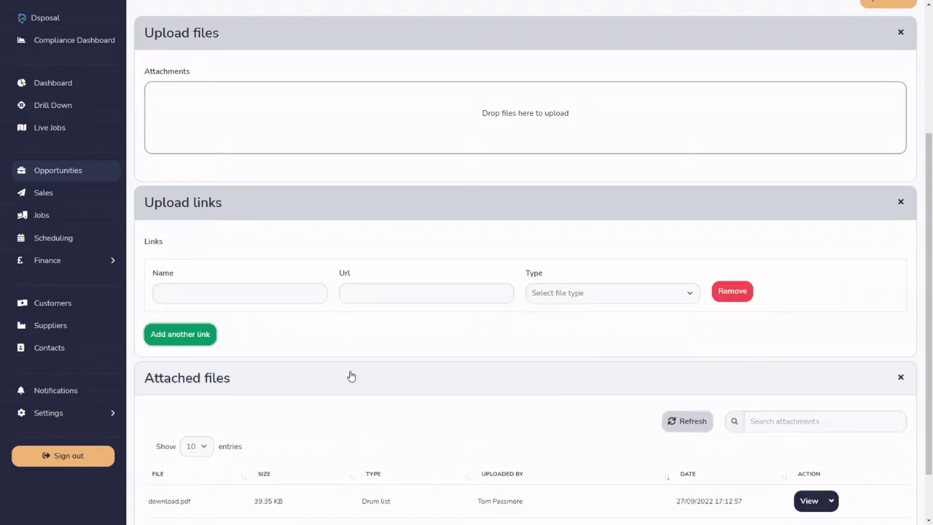
pyautogui.click(198, 290)
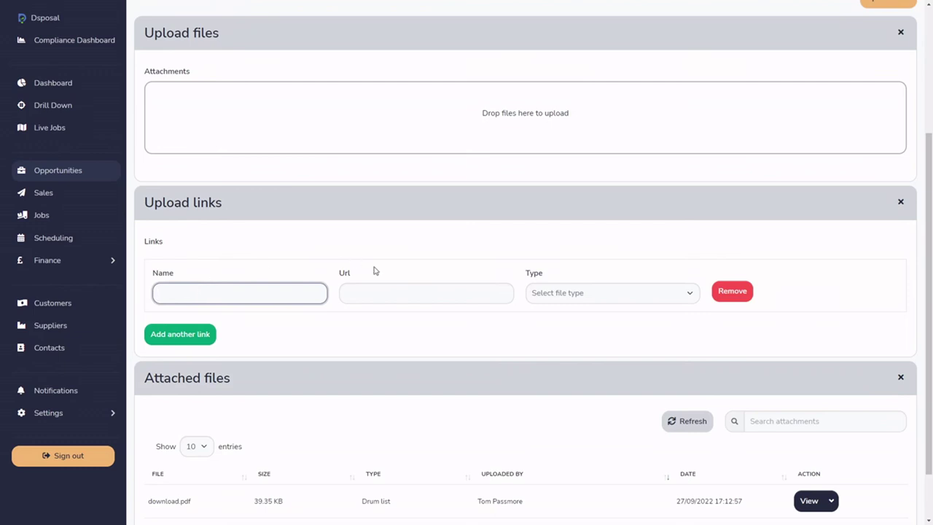
pyautogui.click(389, 287)
pyautogui.click(615, 295)
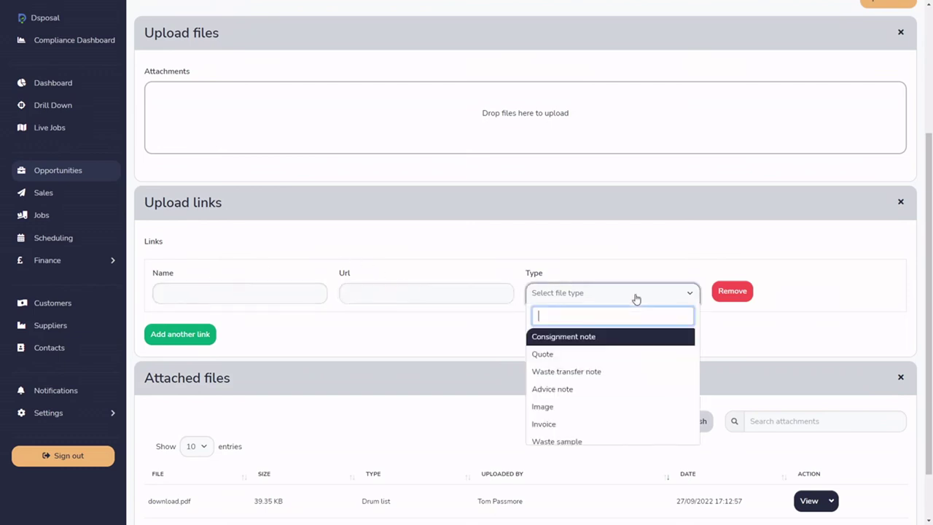
pyautogui.scroll(-1, 605, 393)
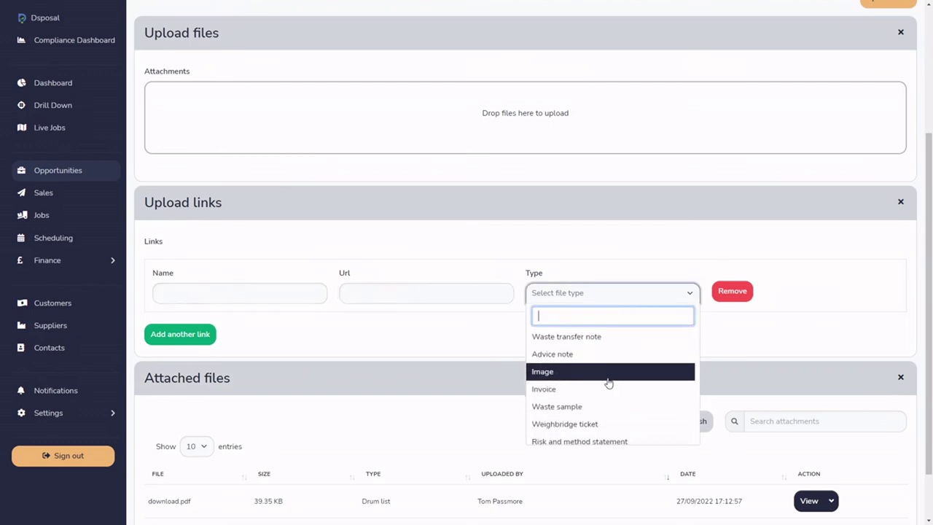
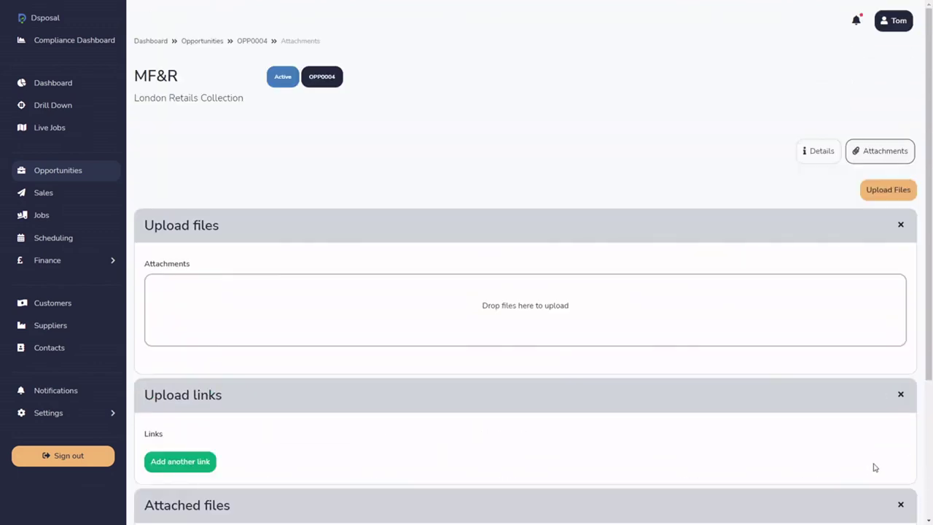
# Convert the MF&R opportunity to a quote from its details and set the new sale's type to Price List.
pyautogui.click(817, 159)
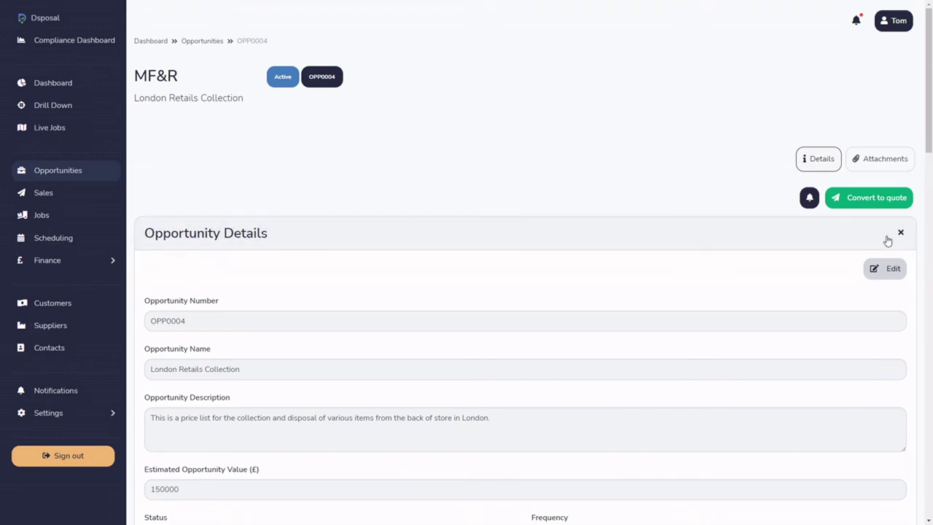
pyautogui.click(883, 201)
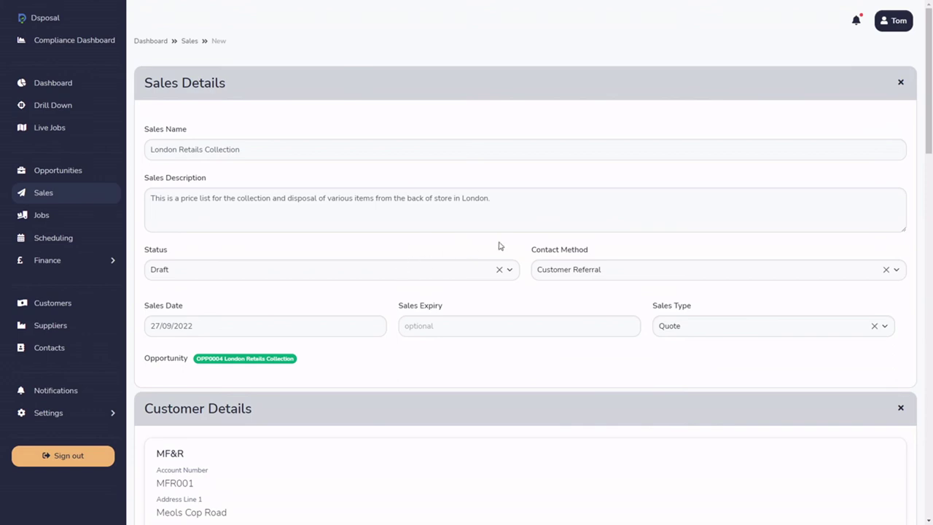
pyautogui.scroll(-1, 419, 207)
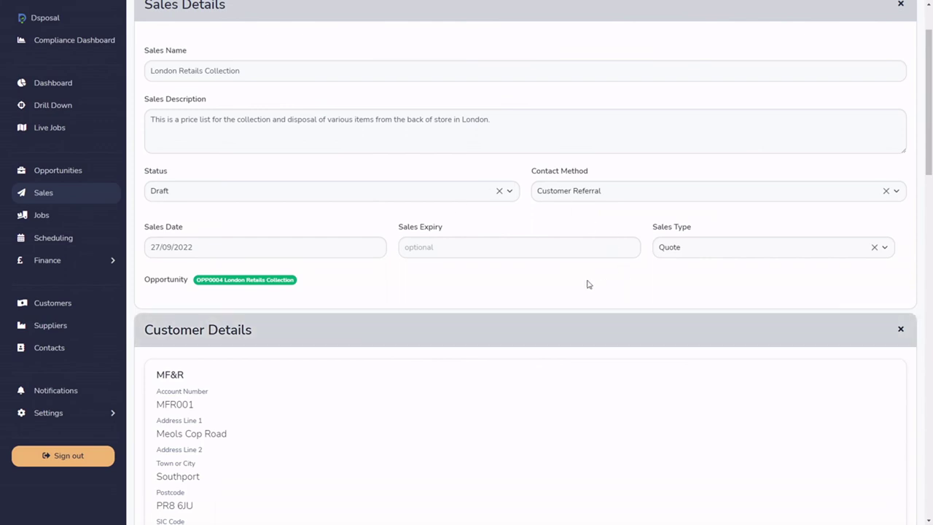
pyautogui.click(709, 247)
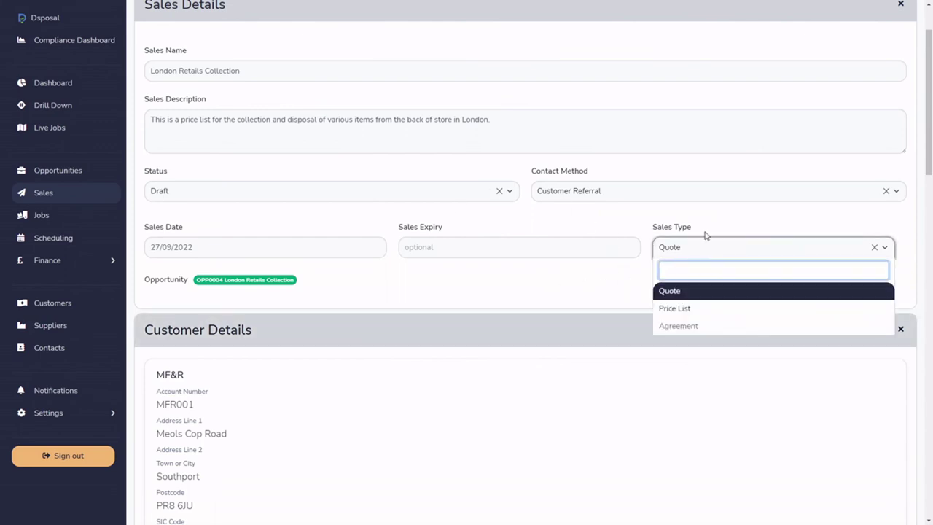
pyautogui.click(690, 308)
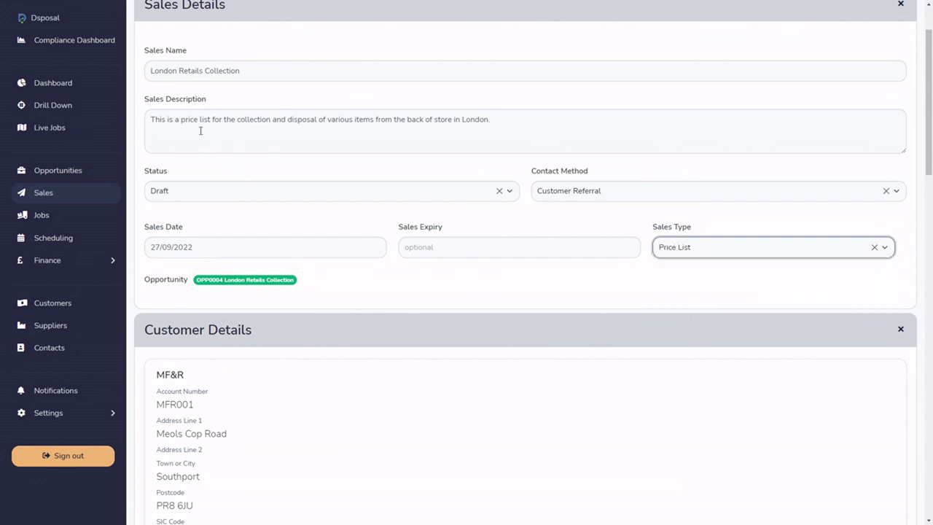
pyautogui.moveTo(181, 120); pyautogui.dragTo(199, 120)
pyautogui.click(237, 140)
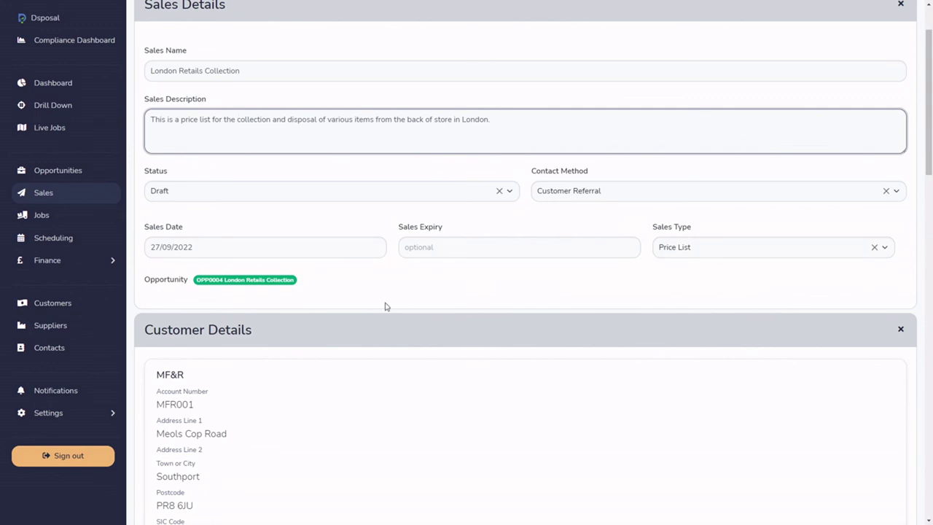
# Review the customer, contact and additional details carried over from the opportunity and create the sale.
pyautogui.scroll(-4, 522, 266)
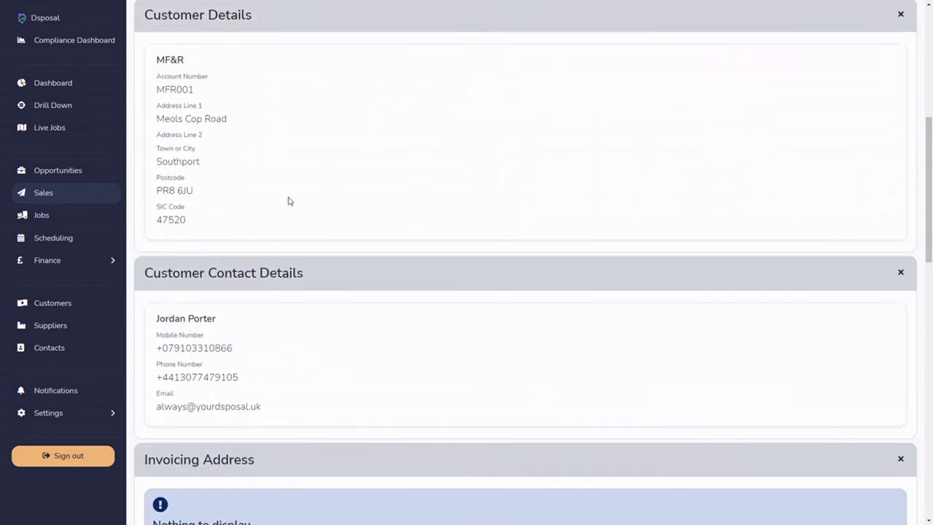
pyautogui.scroll(-2, 508, 212)
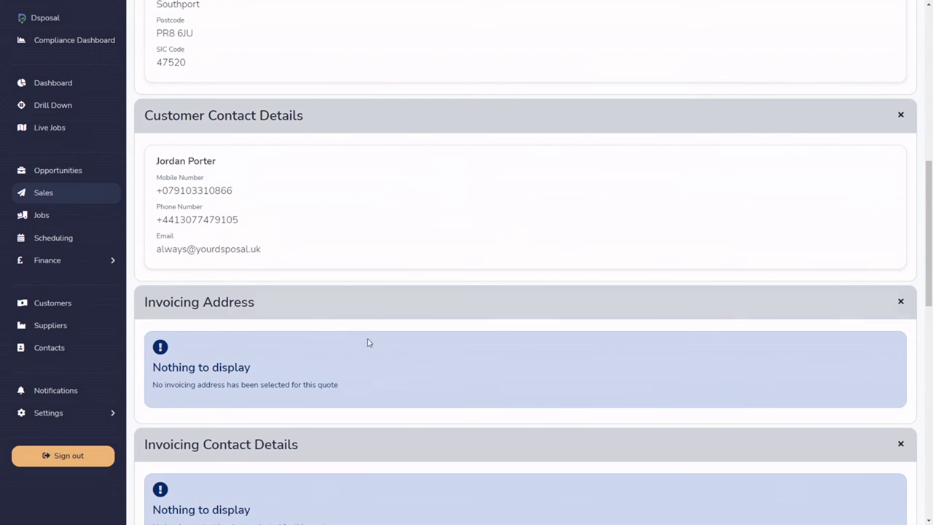
pyautogui.scroll(-8, 372, 339)
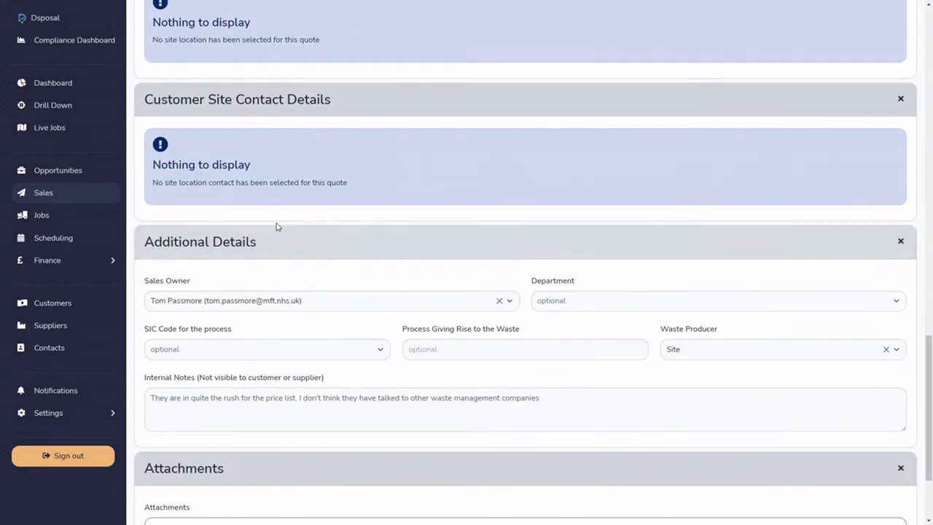
pyautogui.scroll(-2, 638, 439)
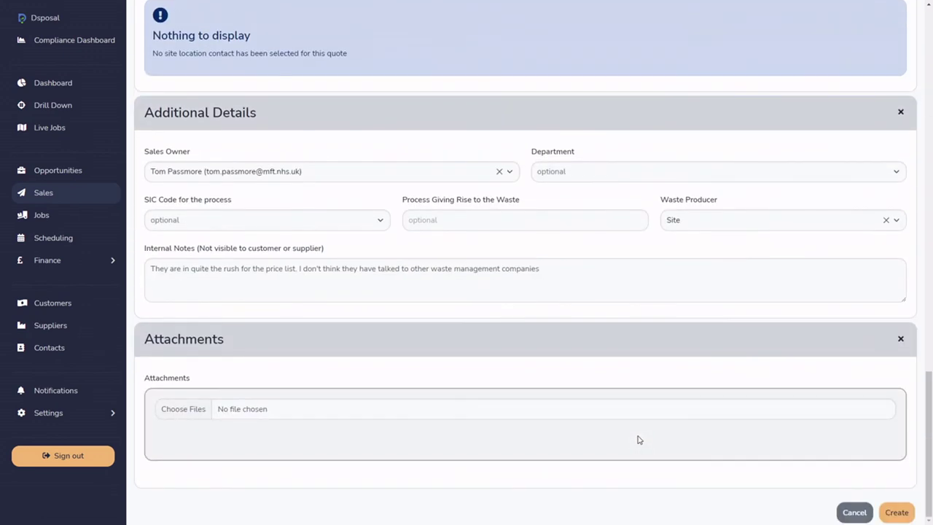
pyautogui.click(896, 512)
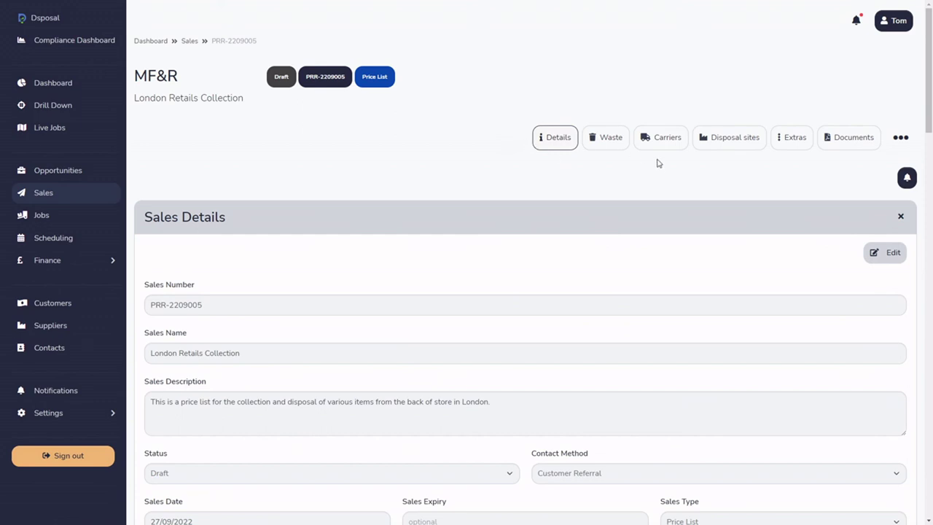
# Check the London Retails Collection status in the opportunities list and open that opportunity.
pyautogui.click(86, 178)
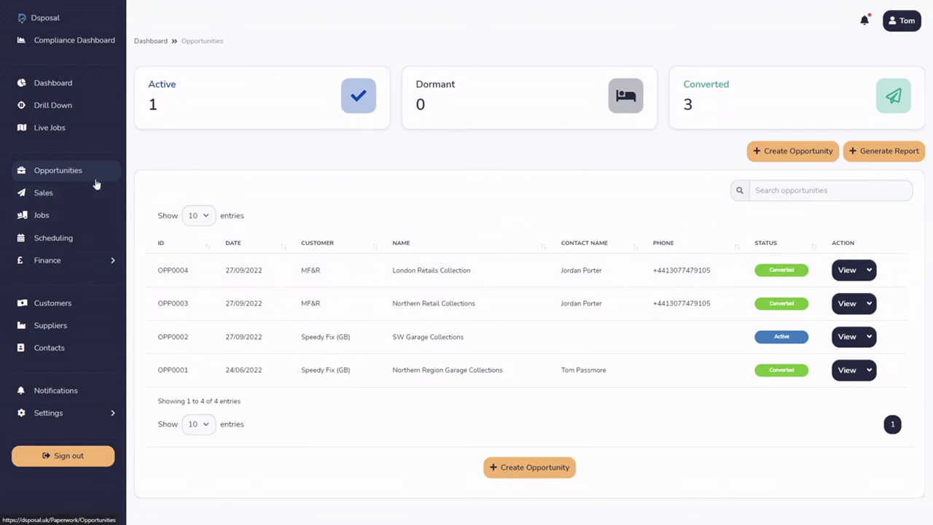
pyautogui.moveTo(394, 272); pyautogui.dragTo(475, 271)
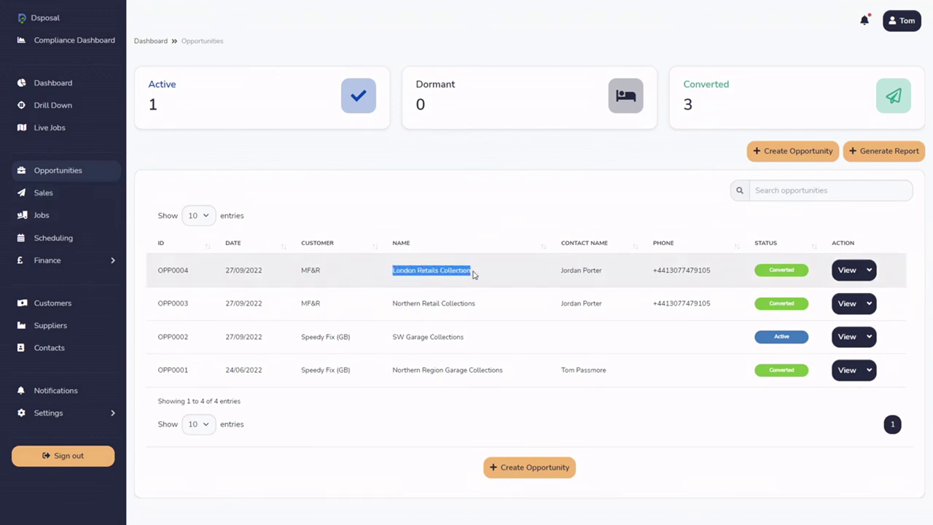
pyautogui.click(327, 280)
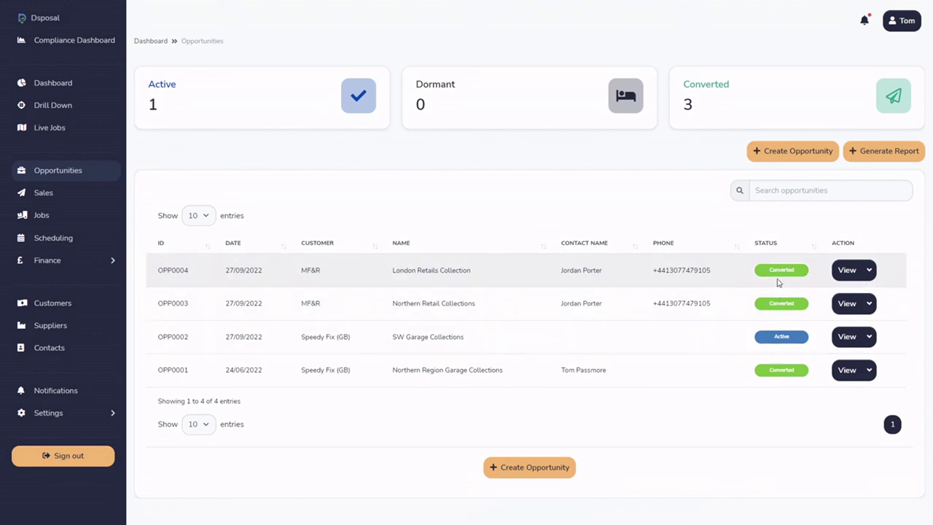
pyautogui.moveTo(771, 270); pyautogui.dragTo(858, 272)
pyautogui.click(870, 271)
pyautogui.click(838, 269)
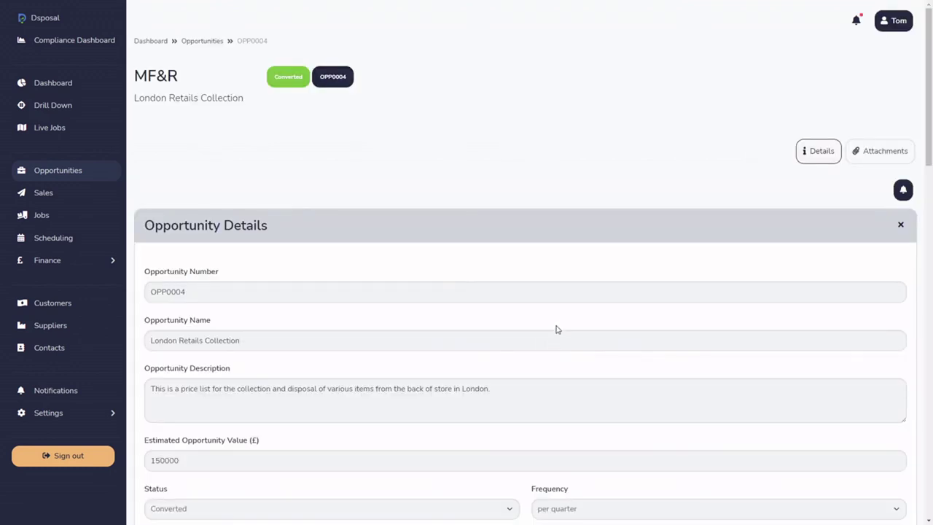
# Examine the converted opportunity's details down to how the customer heard about the company.
pyautogui.scroll(-1, 552, 334)
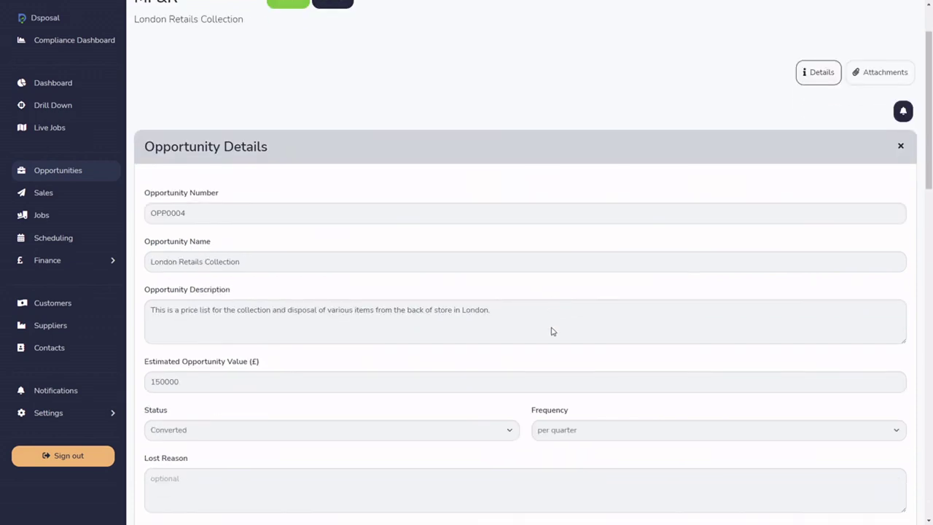
pyautogui.scroll(1, 551, 332)
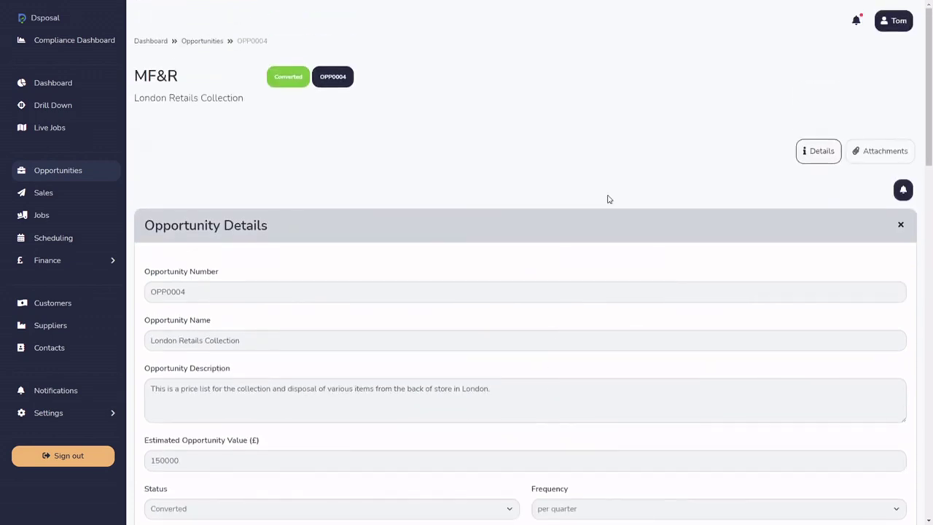
pyautogui.scroll(-6, 591, 233)
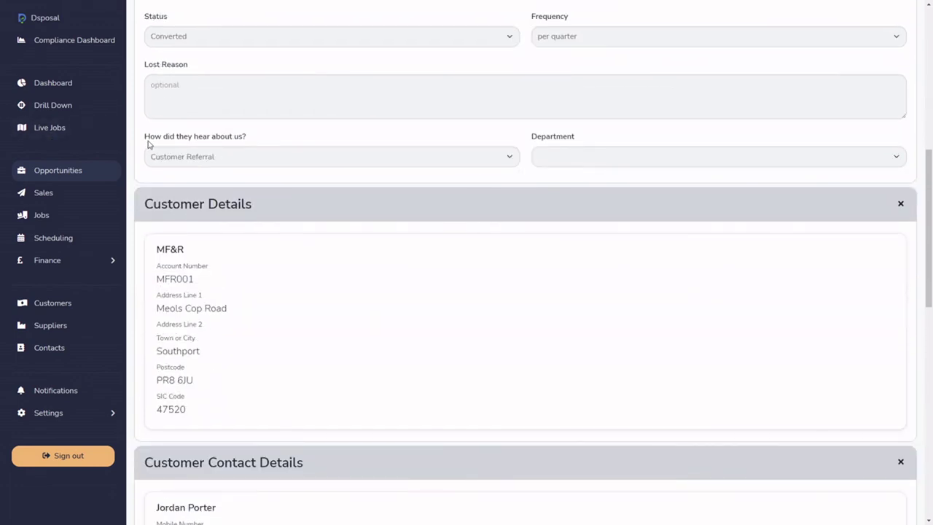
pyautogui.moveTo(149, 144); pyautogui.dragTo(241, 146)
pyautogui.click(381, 142)
# Search the reference tables in the settings for "cont" and open the Contact Methods table.
pyautogui.click(105, 414)
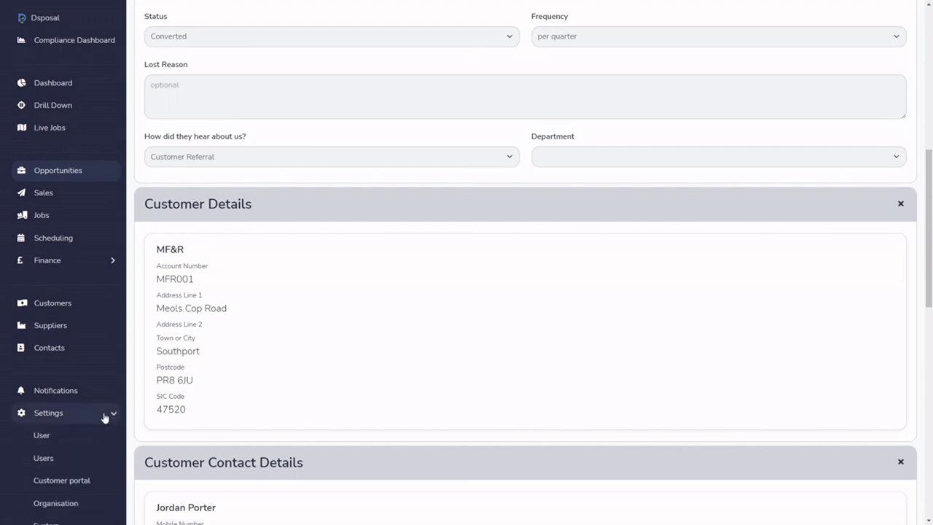
pyautogui.scroll(-2, 102, 416)
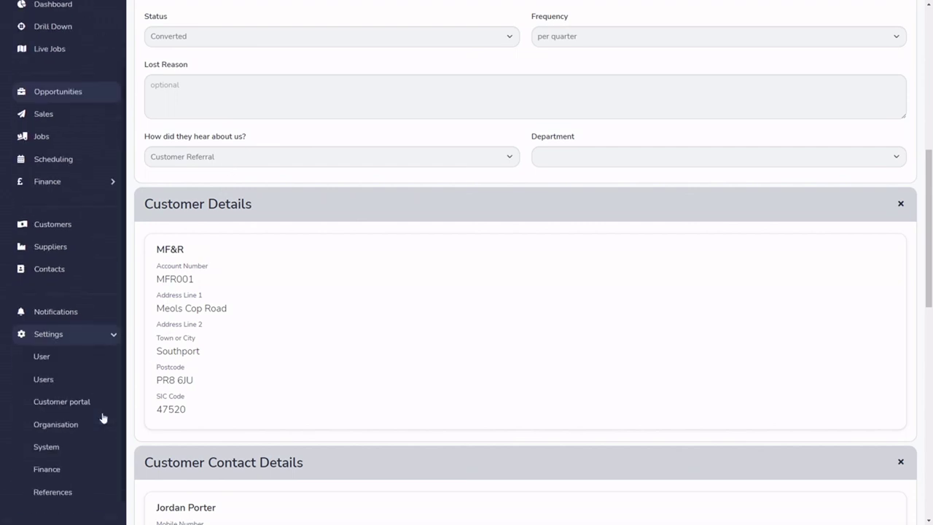
pyautogui.click(49, 495)
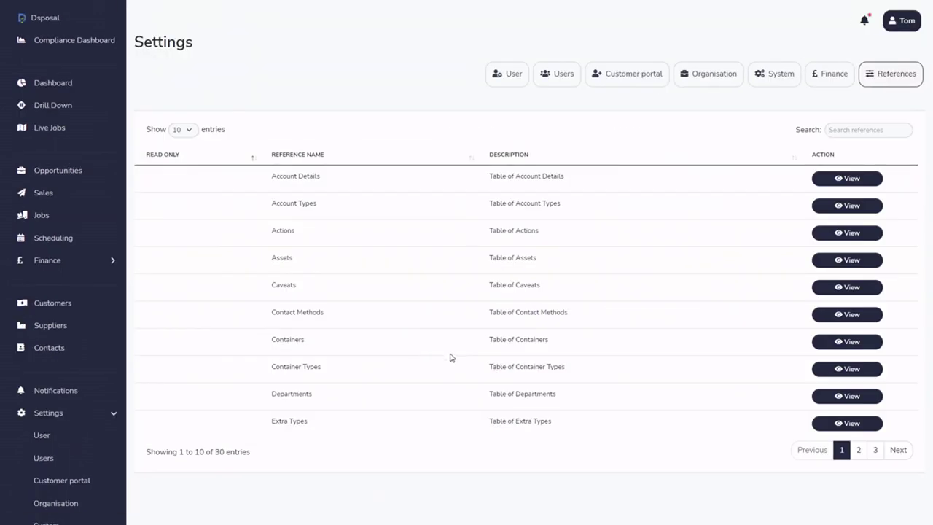
pyautogui.click(861, 129)
pyautogui.write('con')
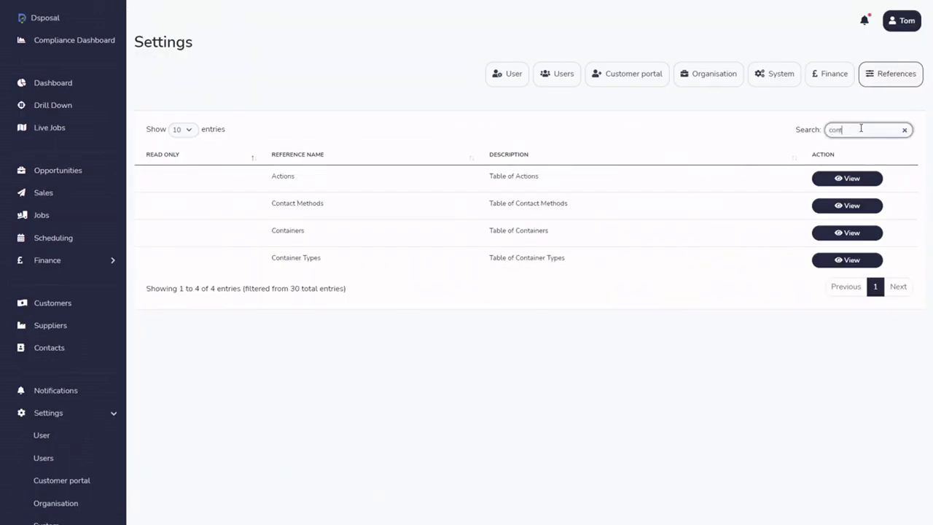
pyautogui.moveTo(275, 204); pyautogui.dragTo(324, 204)
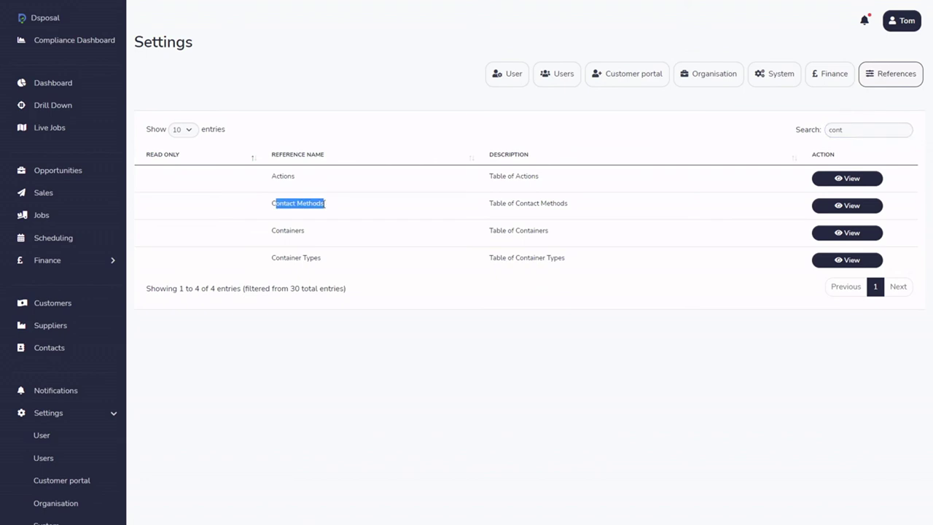
pyautogui.click(838, 206)
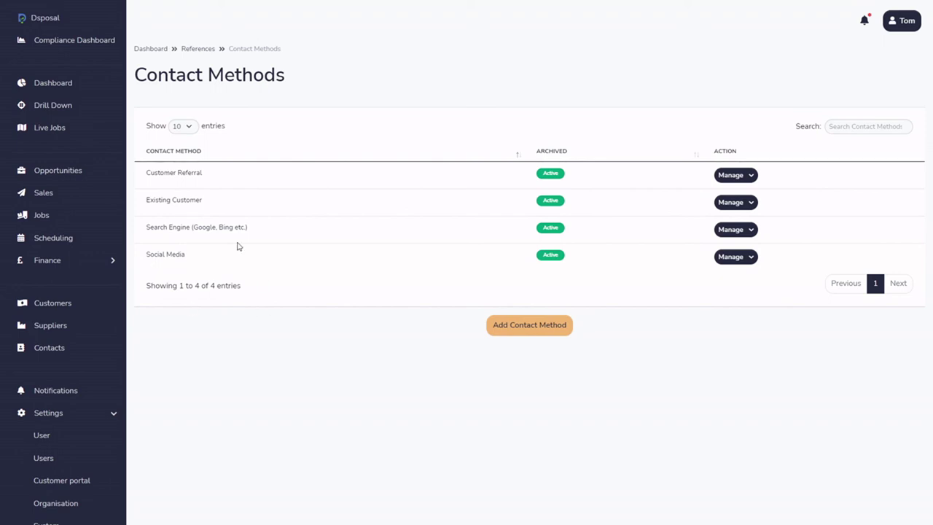
# Add a contact method named "Website Chat" to the Contact Methods references.
pyautogui.click(537, 328)
pyautogui.click(409, 275)
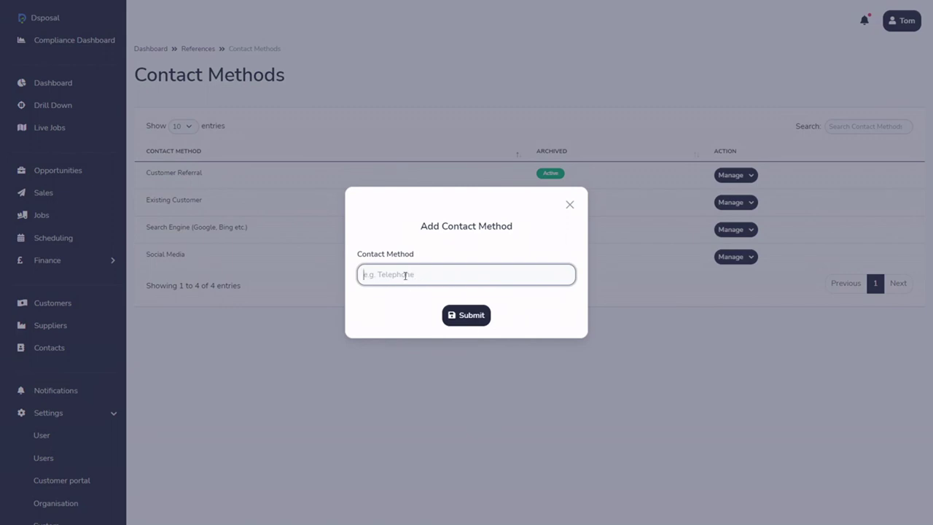
pyautogui.write('Cha')
pyautogui.press('BackSpace')
pyautogui.write('Website Cha')
pyautogui.click(463, 321)
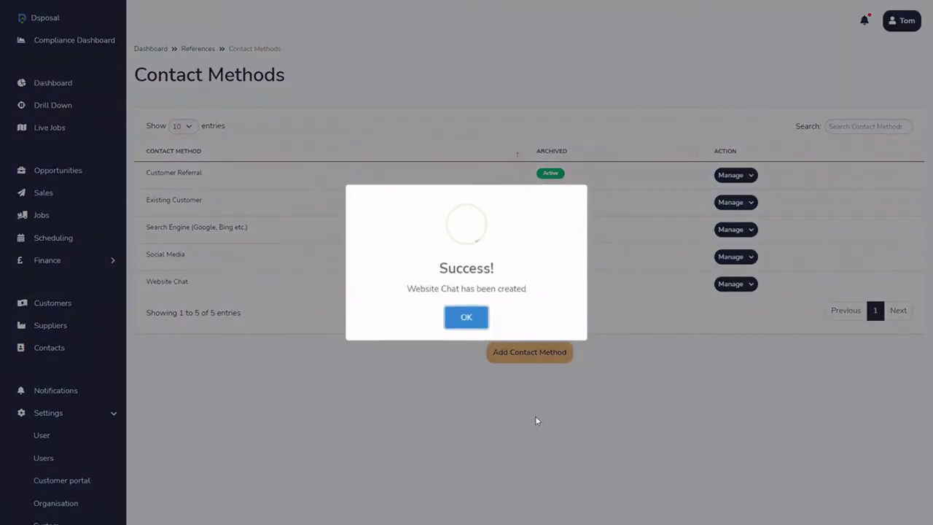
pyautogui.click(466, 321)
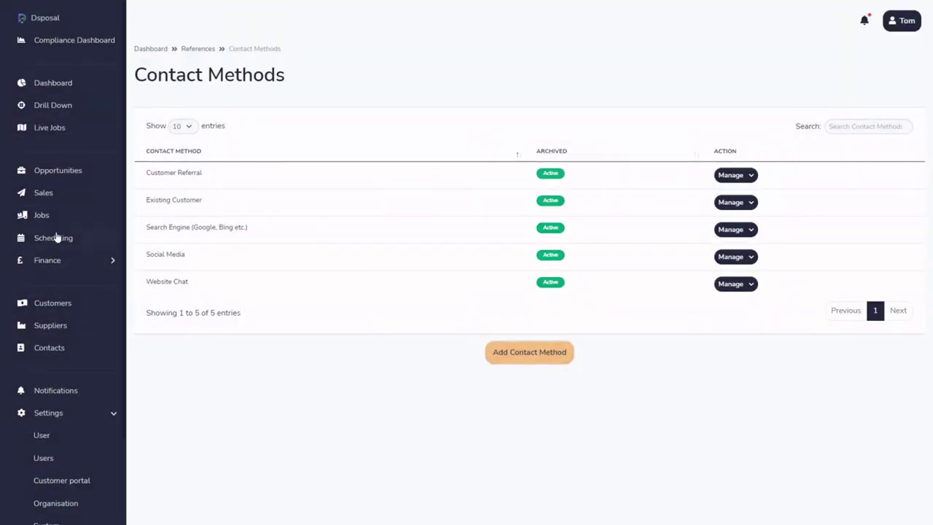
# Check the options for how the customer heard about the company in a new opportunity form, leaving the form unsaved.
pyautogui.click(73, 173)
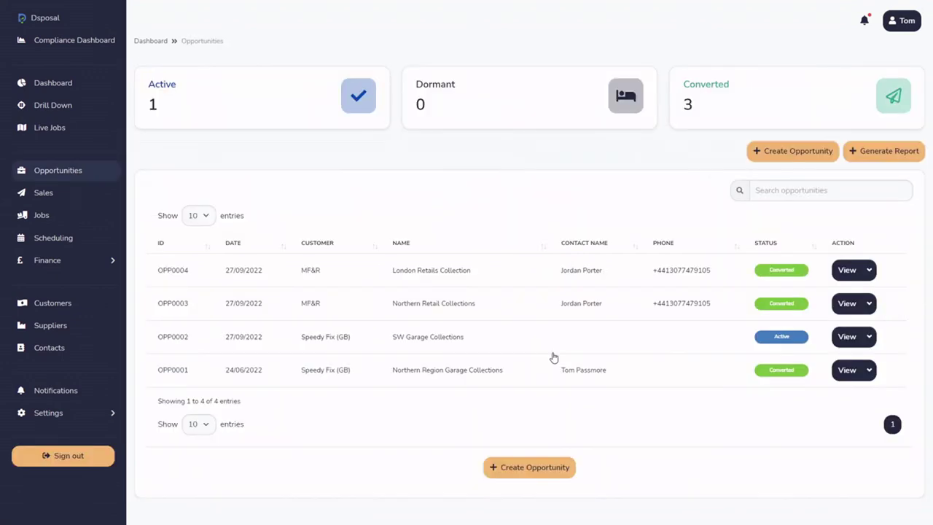
pyautogui.click(797, 150)
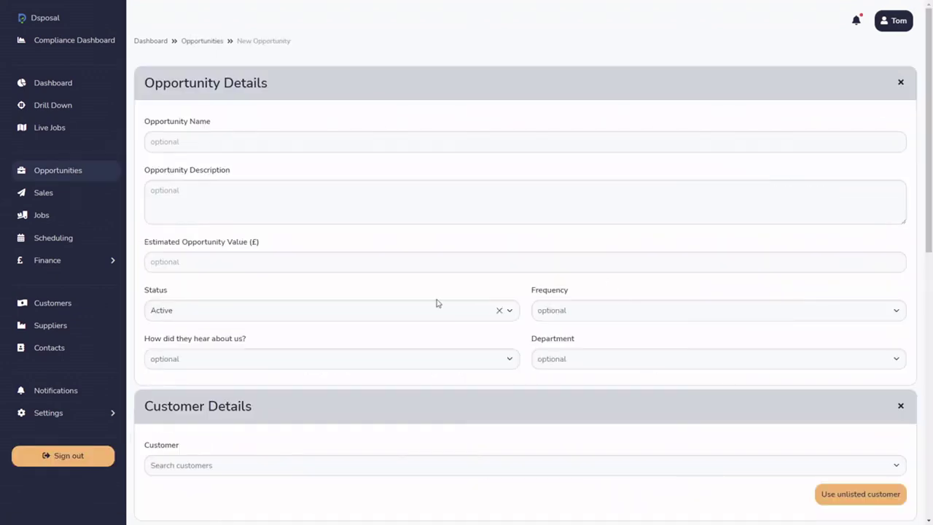
pyautogui.click(251, 360)
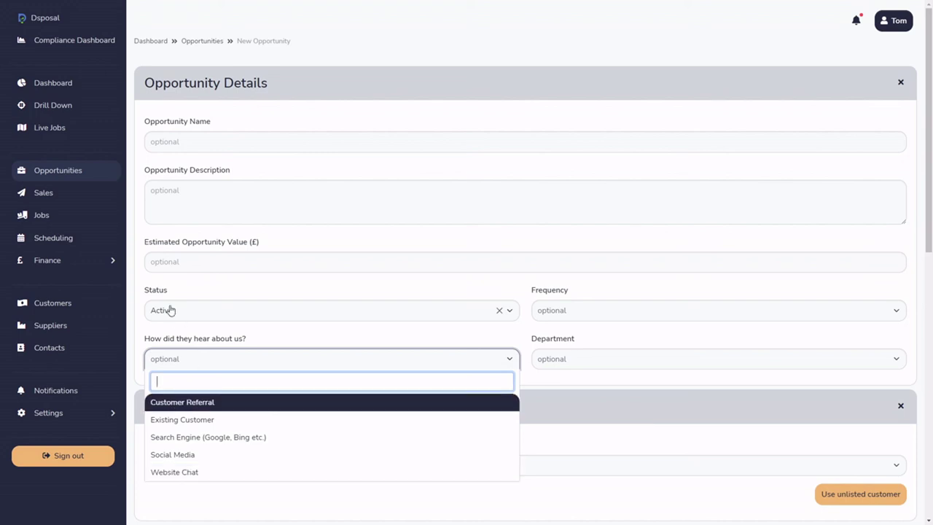
pyautogui.click(72, 174)
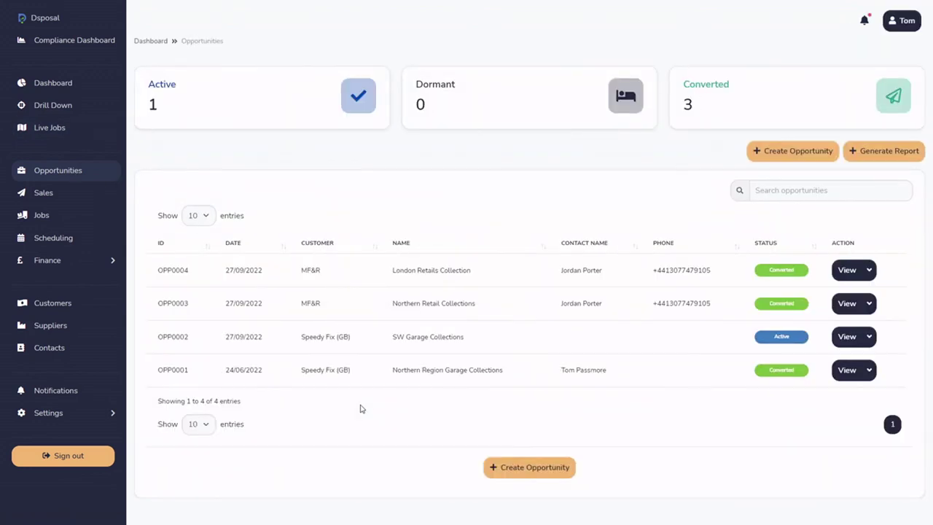